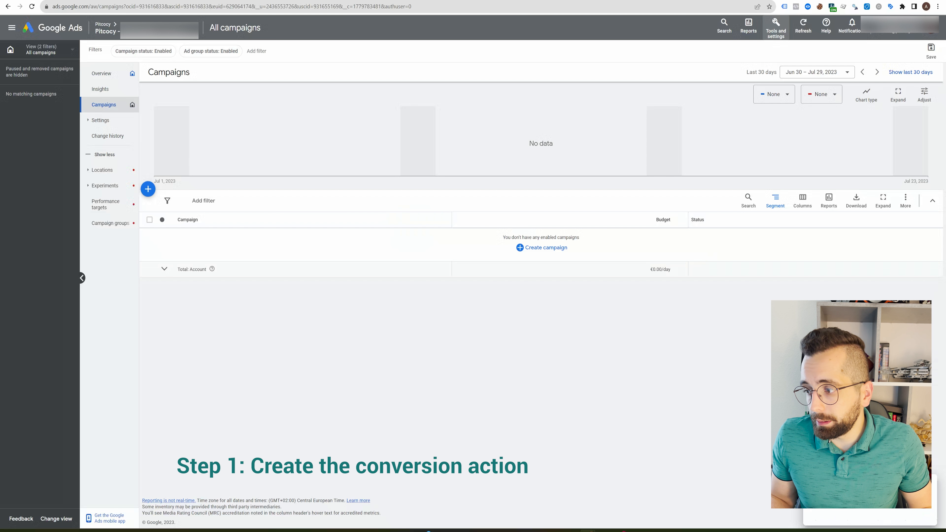
- Start a new import conversion action from other data sources or CRMs that tracks conversions from clicks
left_click(776, 36)
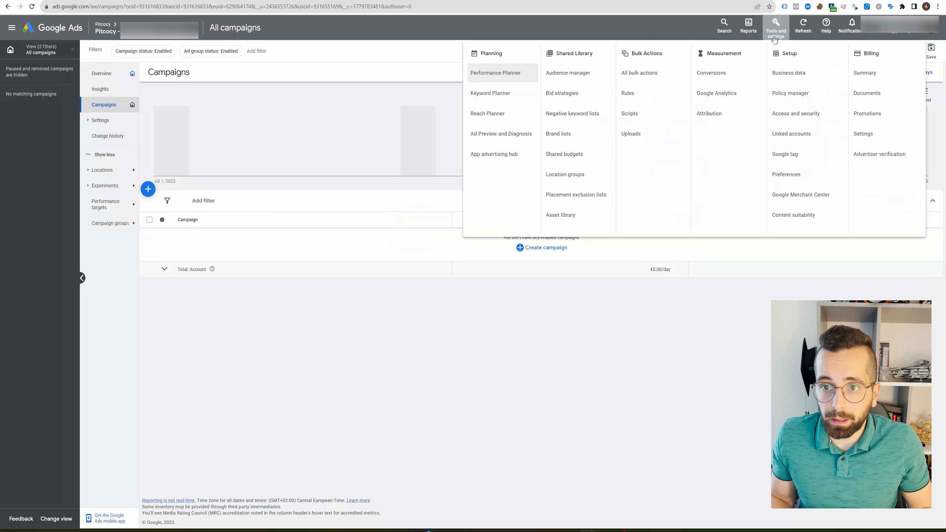
left_click(723, 71)
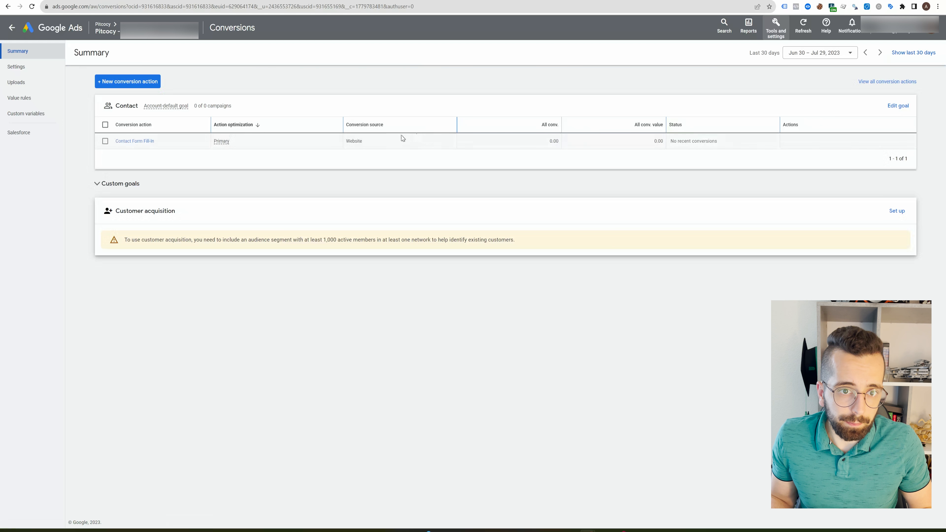
left_click(111, 87)
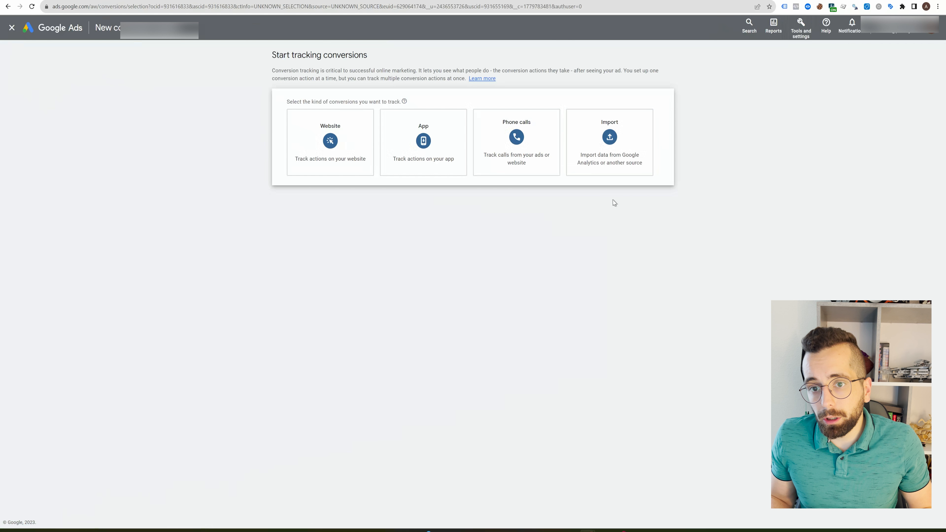
left_click(649, 137)
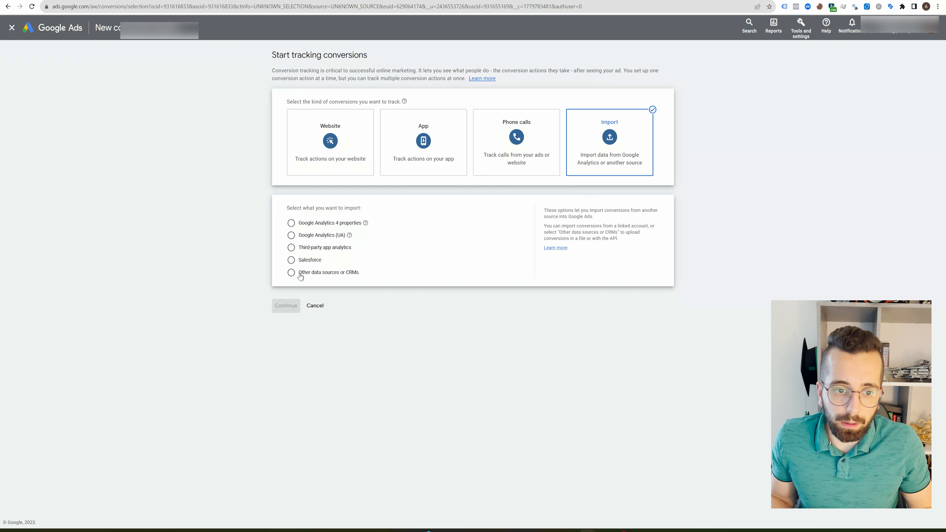
left_click(327, 273)
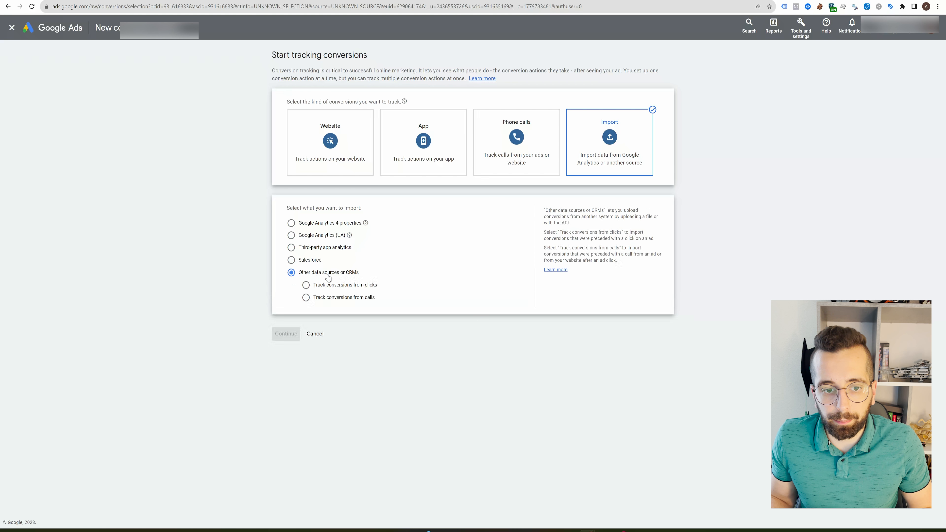
left_click(308, 287)
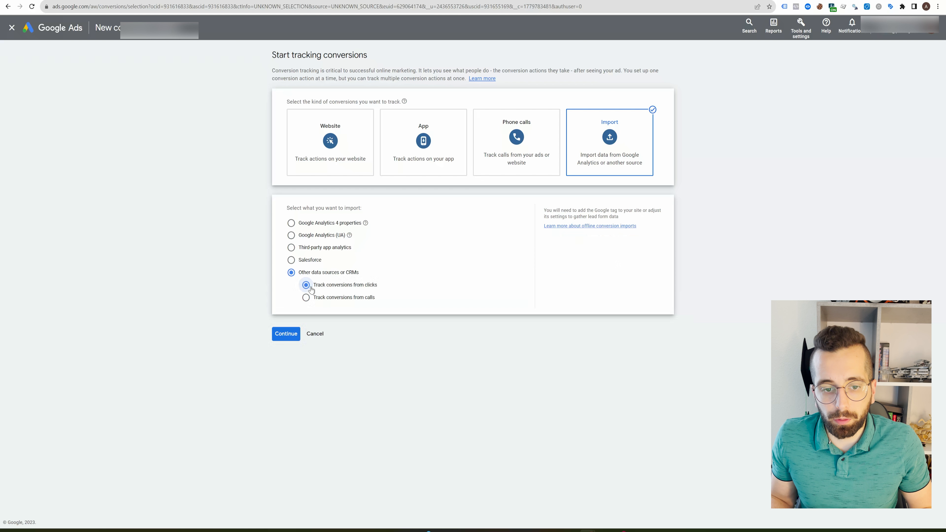
left_click(291, 333)
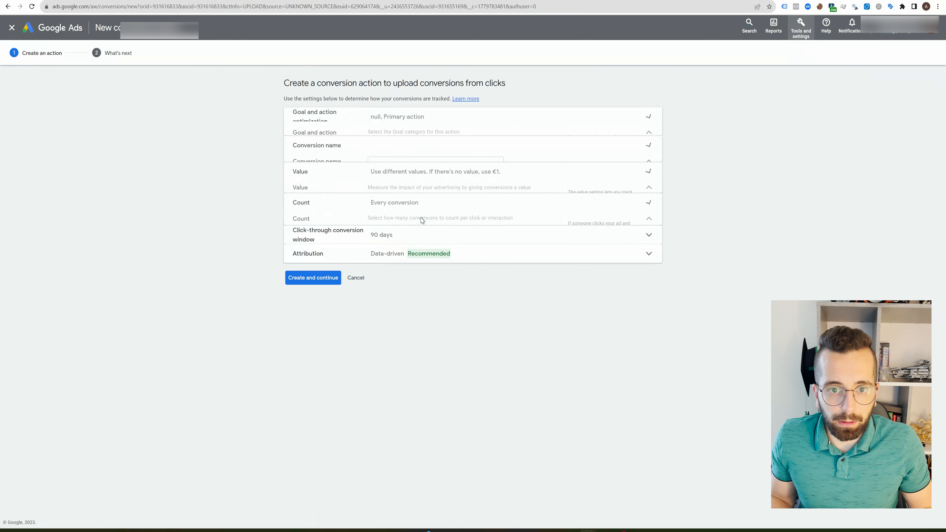
- Set the goal category to Converted lead and name the conversion "Enhanced Conversion Imported"
left_click(404, 145)
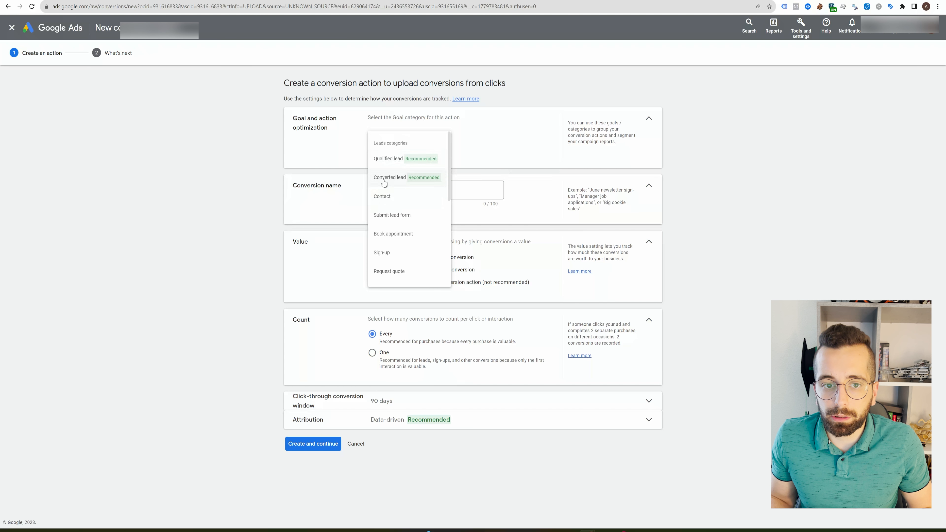
left_click(394, 182)
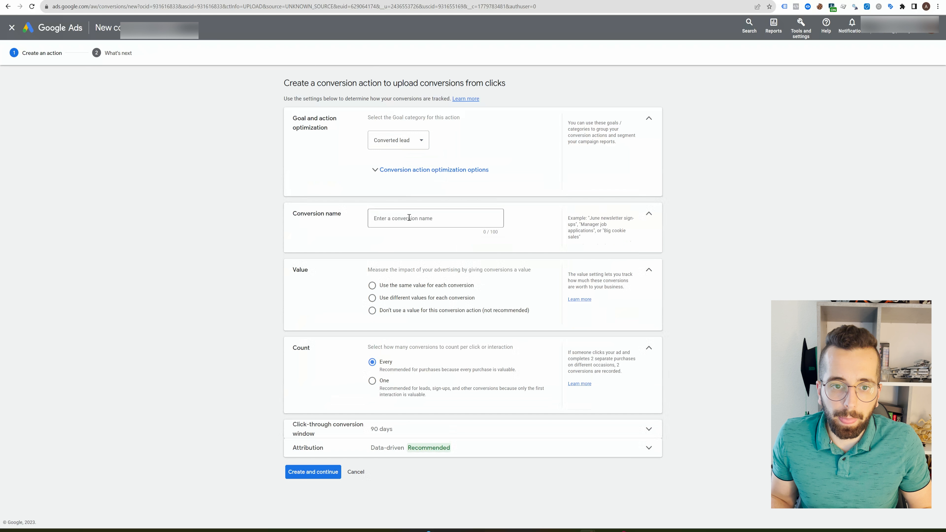
left_click(383, 219)
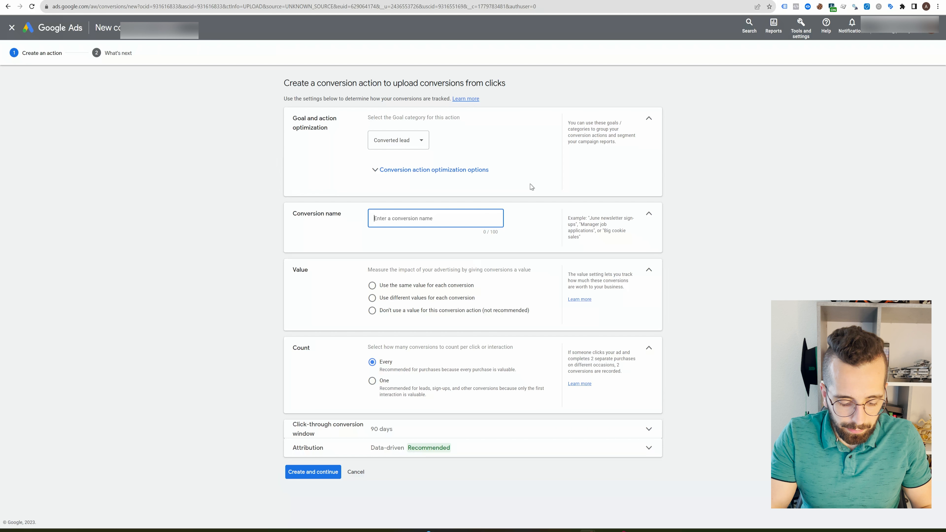
type("Enhanced Convers")
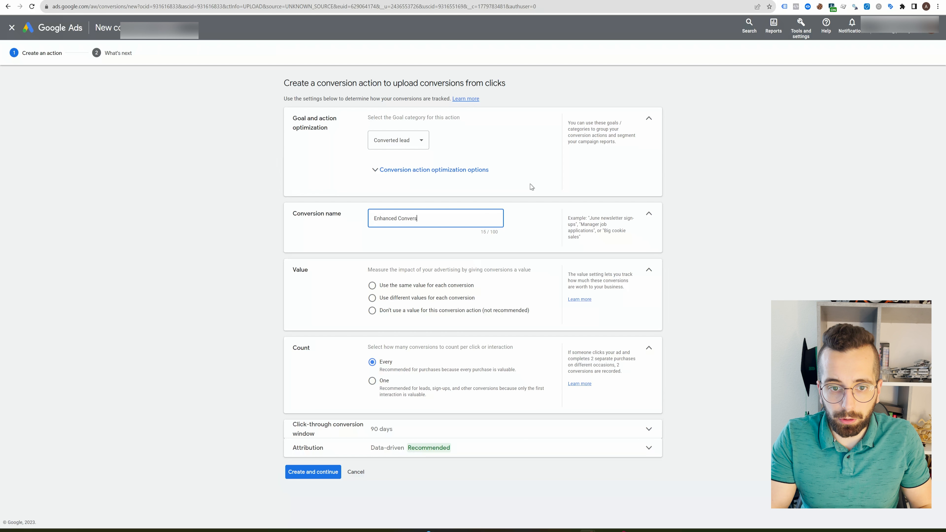
type("ion Imported")
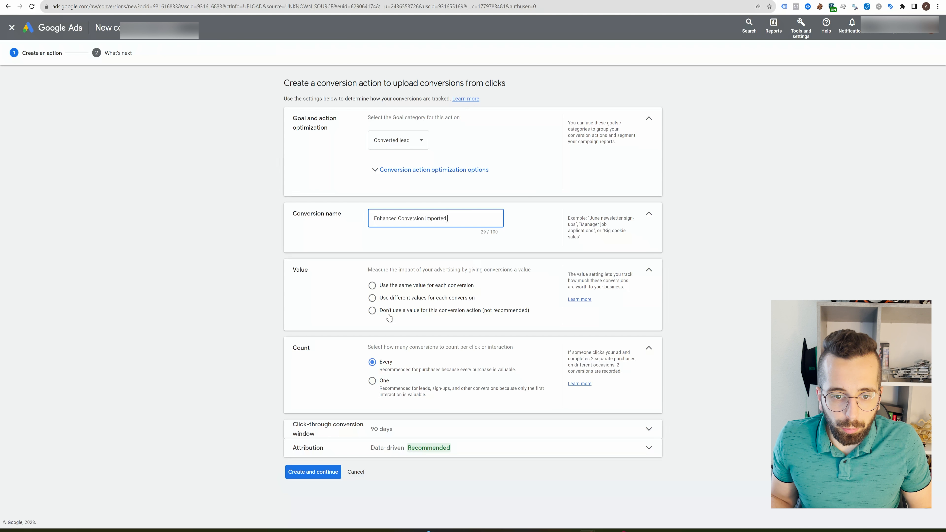
- Choose no value for the conversion action, set its count to One, and create it
left_click(373, 311)
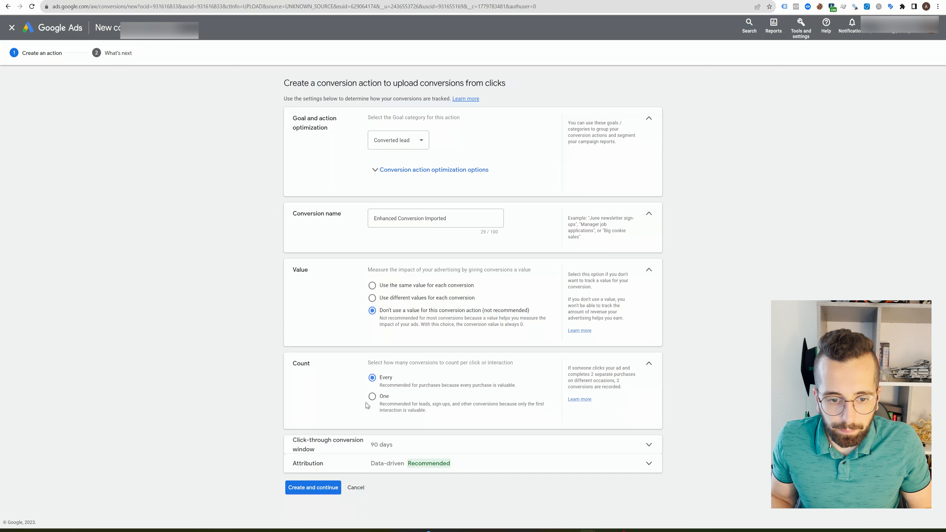
left_click(371, 397)
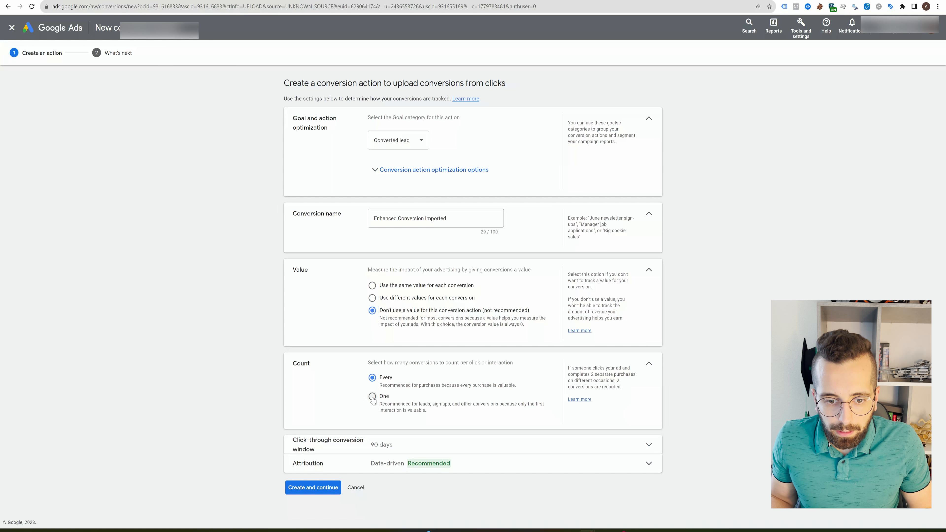
left_click(342, 450)
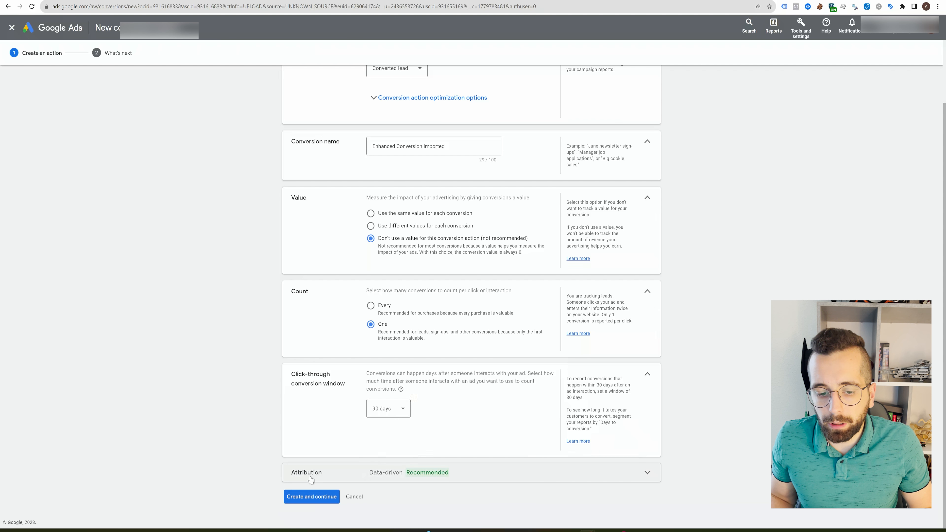
left_click(315, 503)
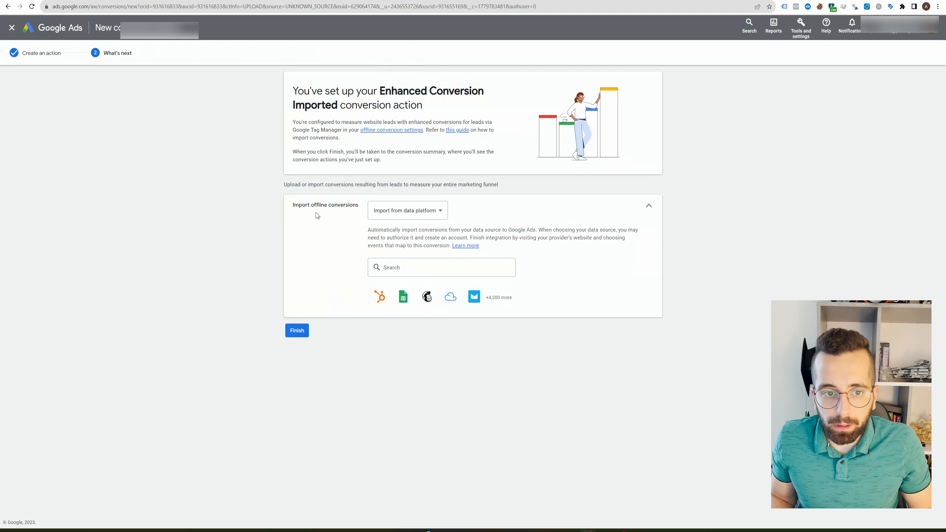
- Set the offline conversion import method to Uploads and finish the conversion action setup
left_click(384, 216)
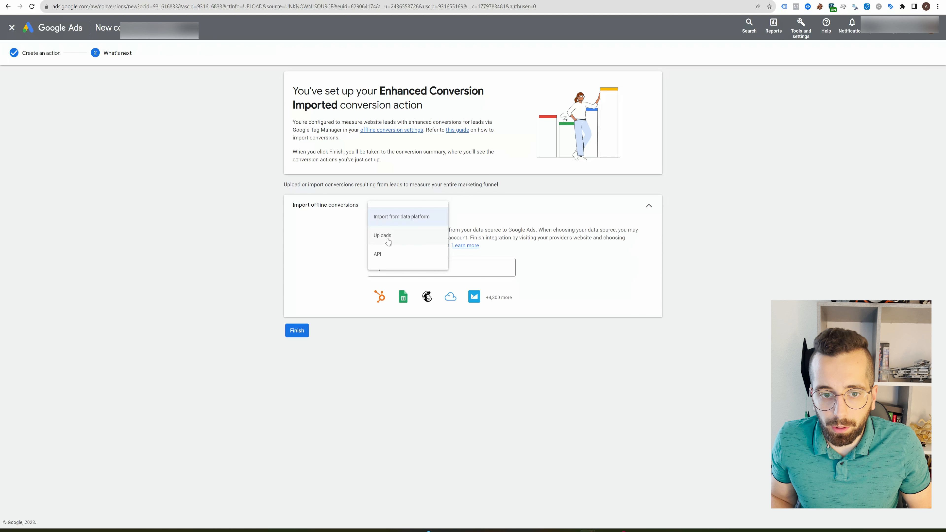
left_click(387, 242)
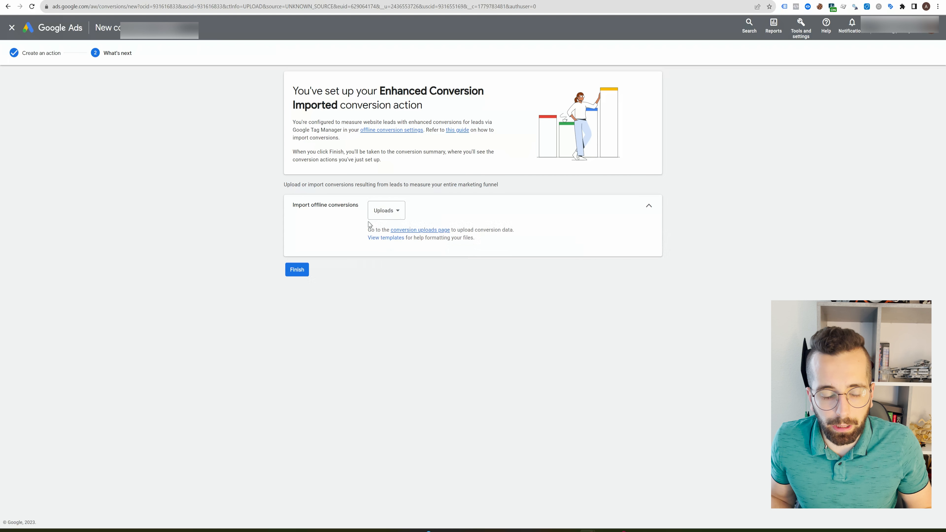
left_click(298, 270)
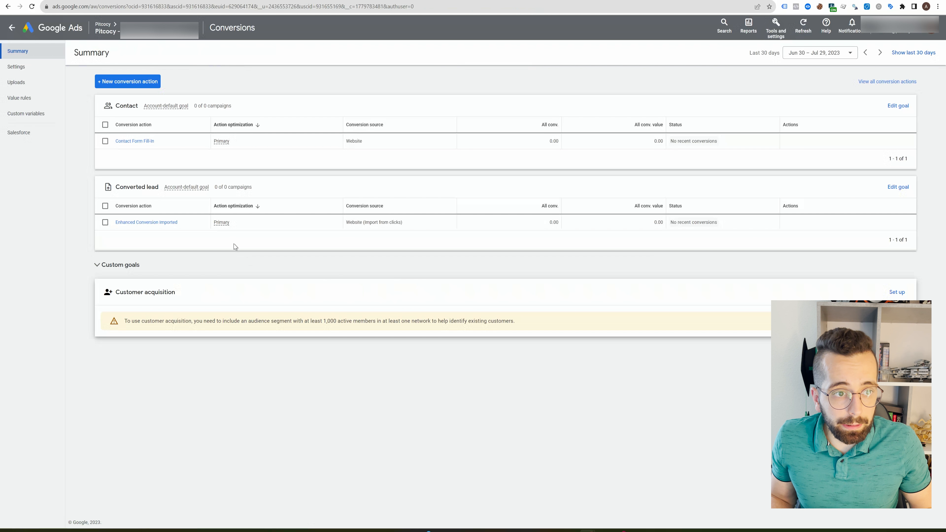
- Check the Enhanced conversions for leads options in the conversion settings and close them without changes
left_click(16, 70)
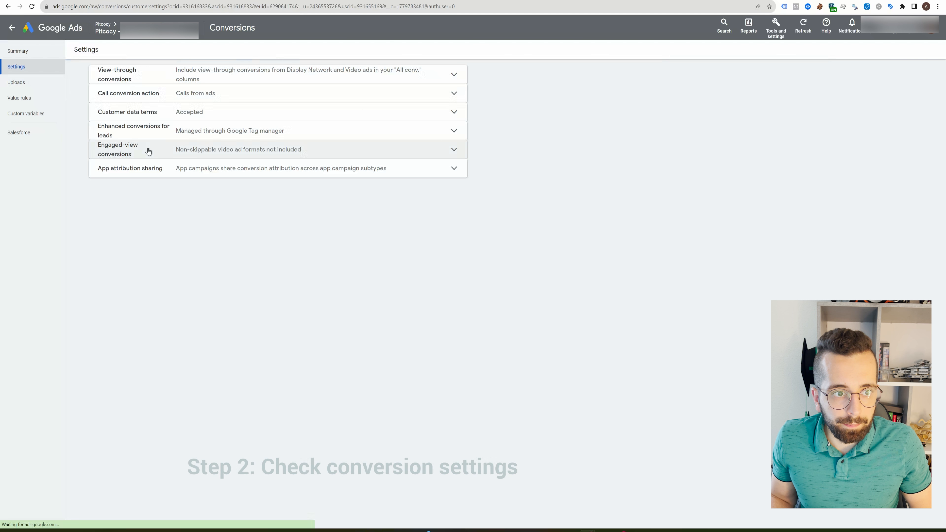
left_click(133, 133)
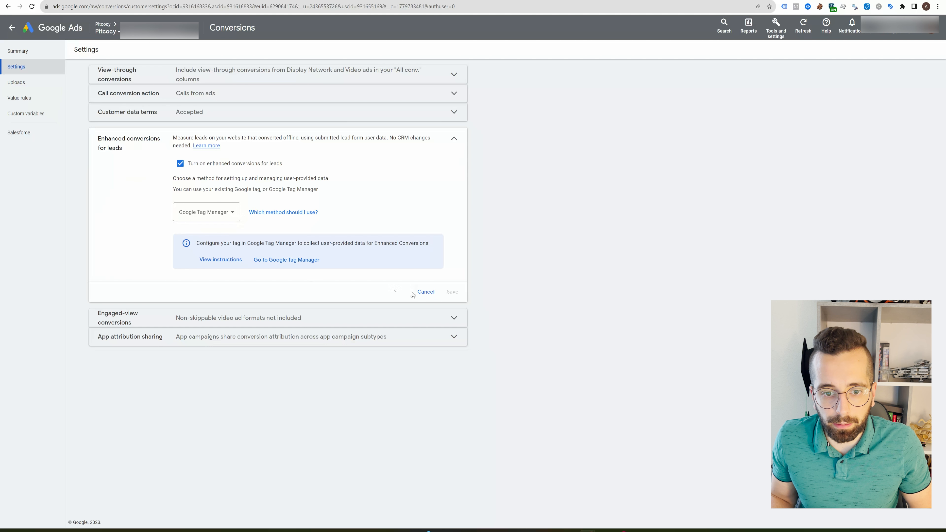
left_click(425, 292)
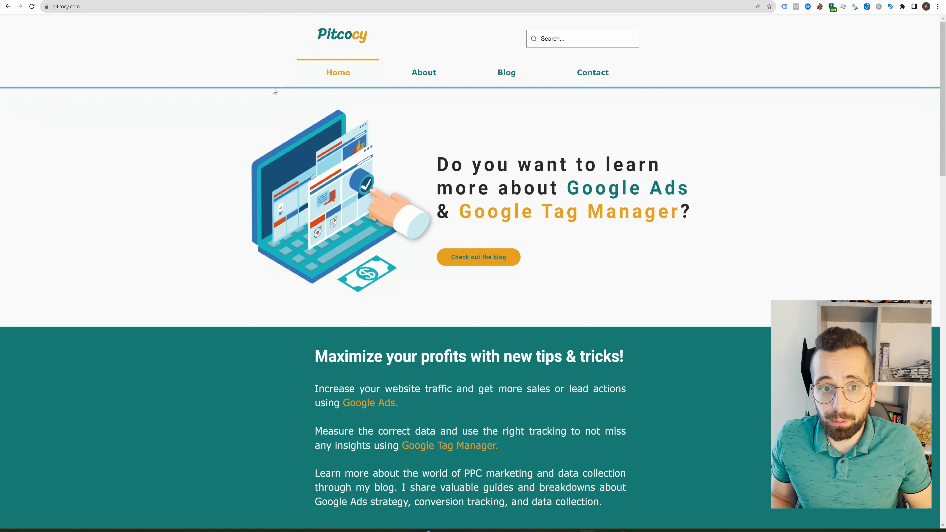
- On the Pitcocy website's contact page, inspect the form's Email field and copy its CSS selector
left_click(603, 72)
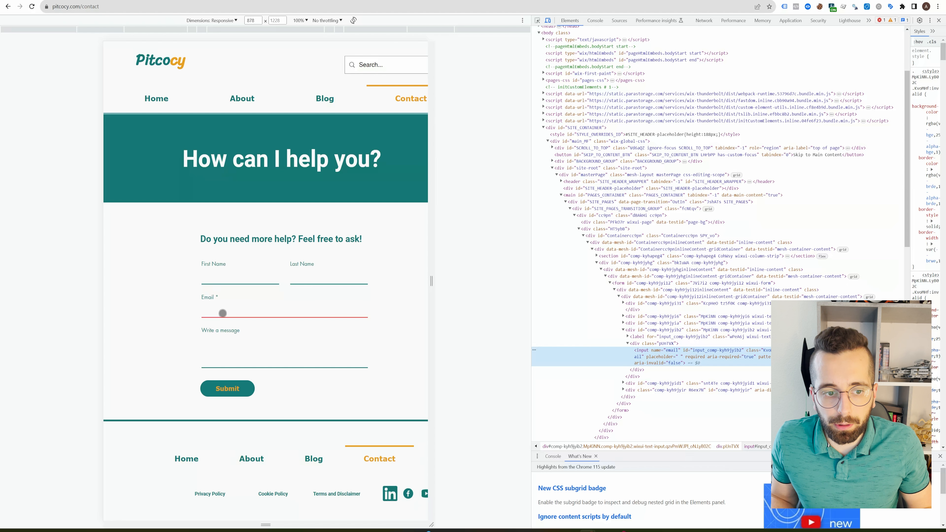
right_click(220, 313)
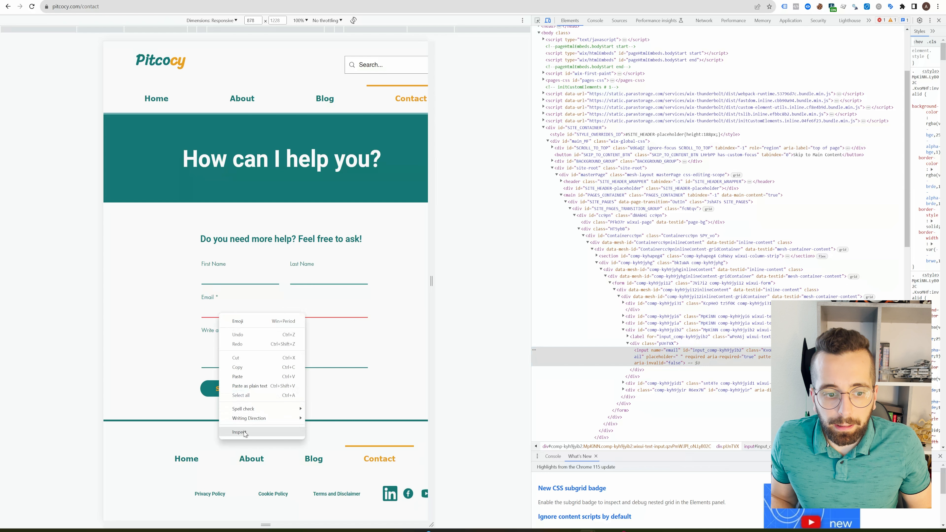
left_click(403, 304)
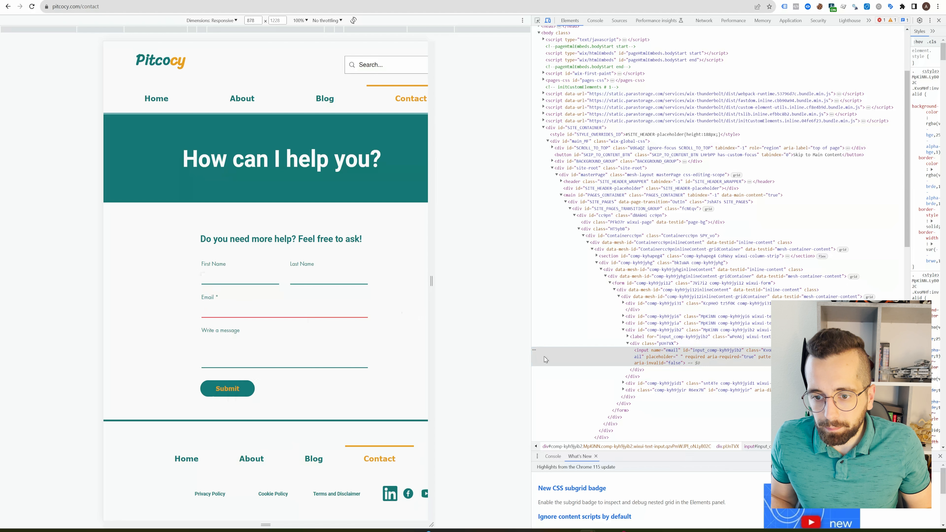
right_click(657, 355)
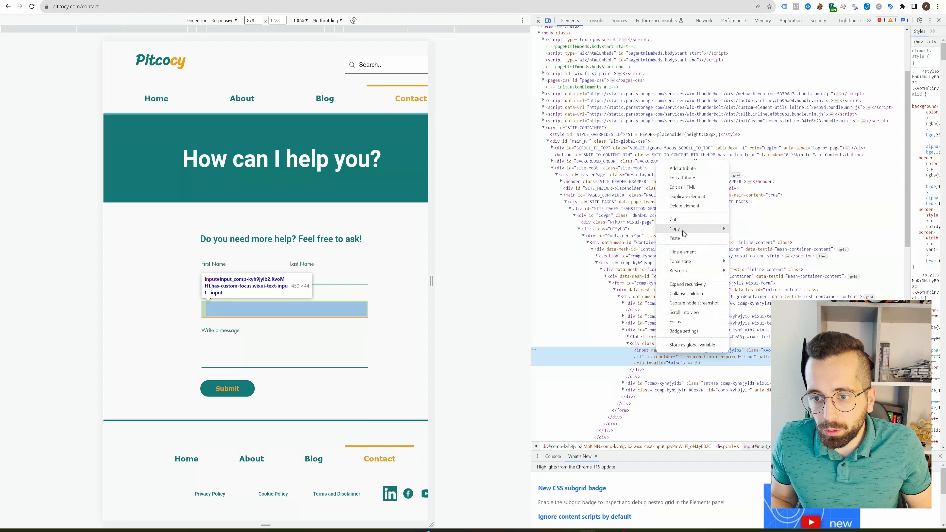
mouse_move(700, 233)
left_click(749, 257)
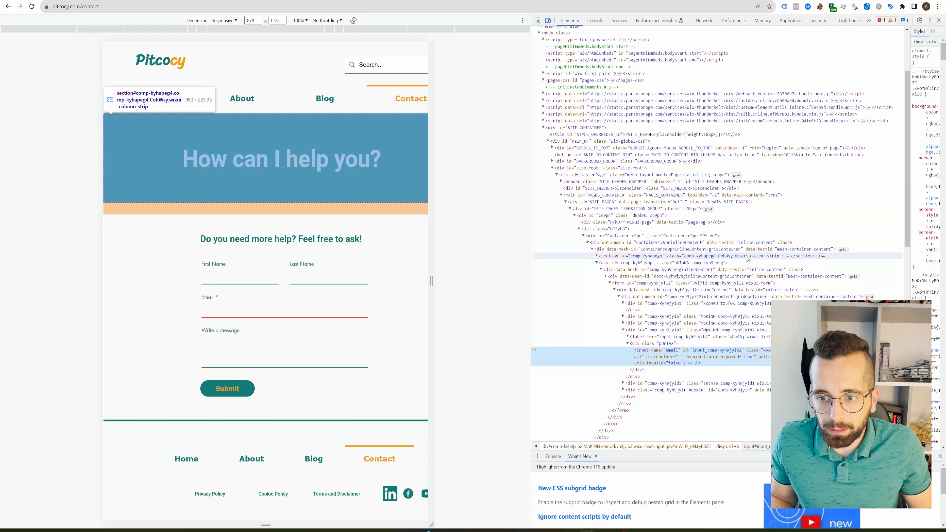
- Paste the selector #input_comp-kyh9jyib2 into the contact form's Email field to check it, then copy it again and clear the field
left_click(268, 310)
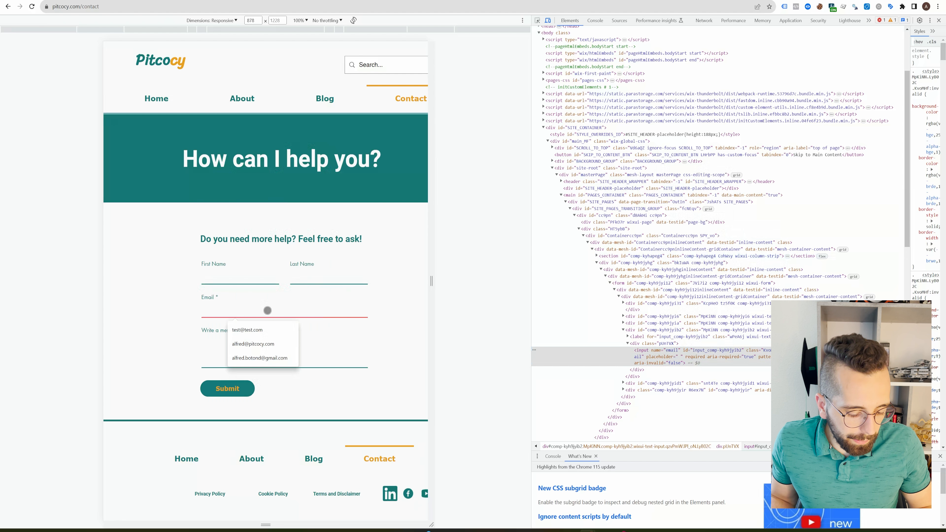
type("#input_comp-kyh9jyib2")
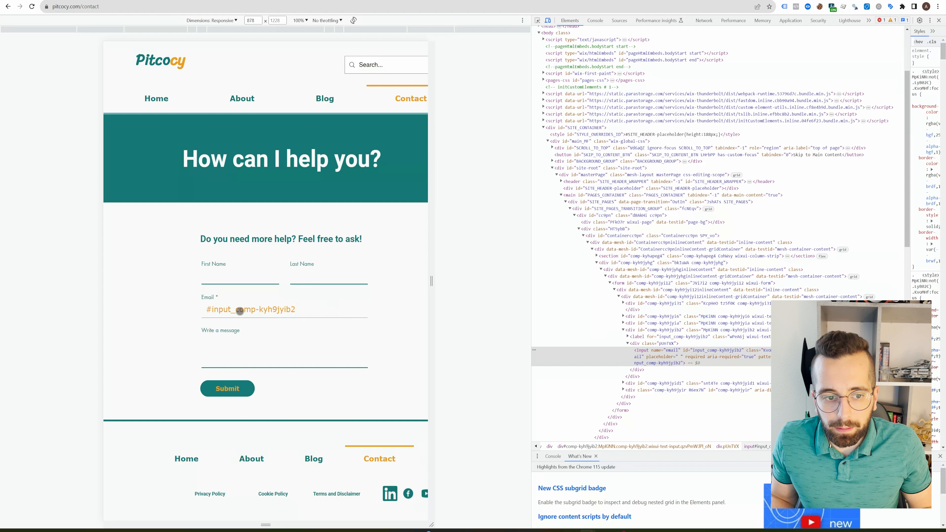
triple_click(265, 312)
key("ctrl+c")
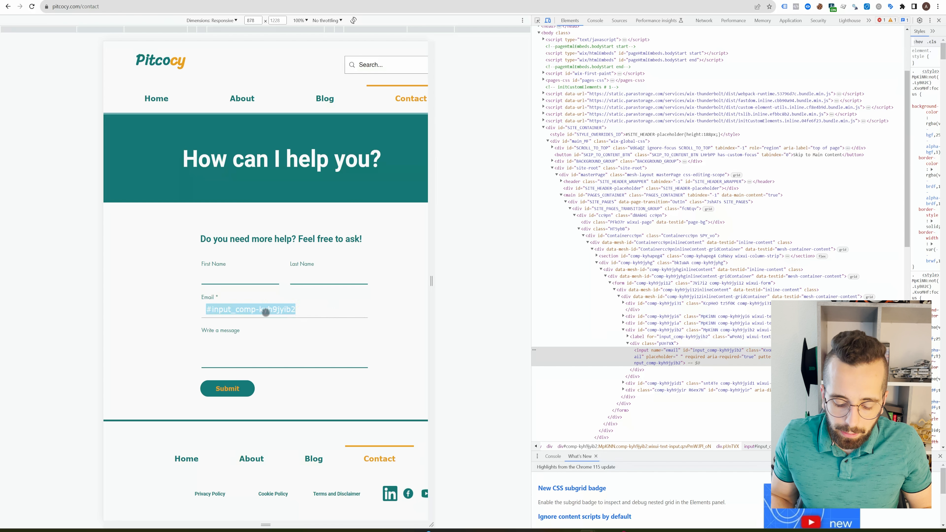
key("BackSpace")
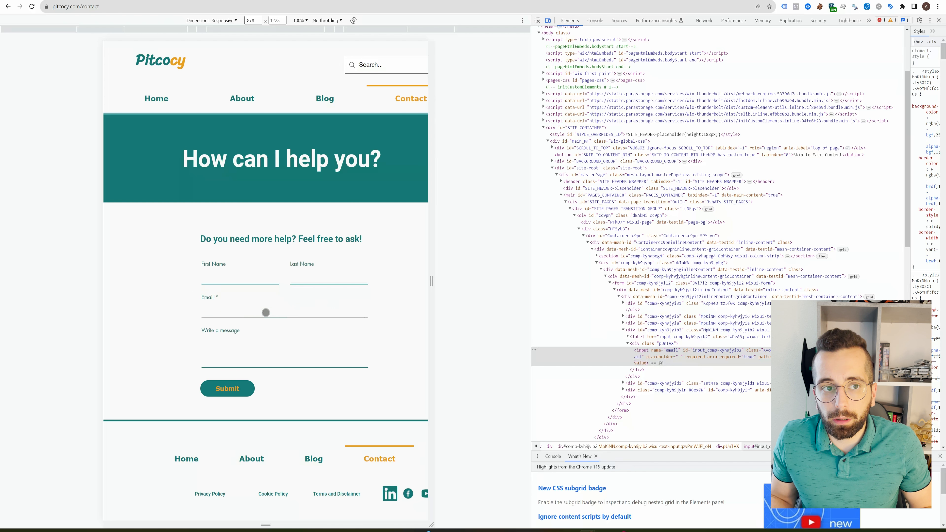
- Switch to Google Tag Manager and create a new user-defined variable of type DOM Element
left_click(61, 1)
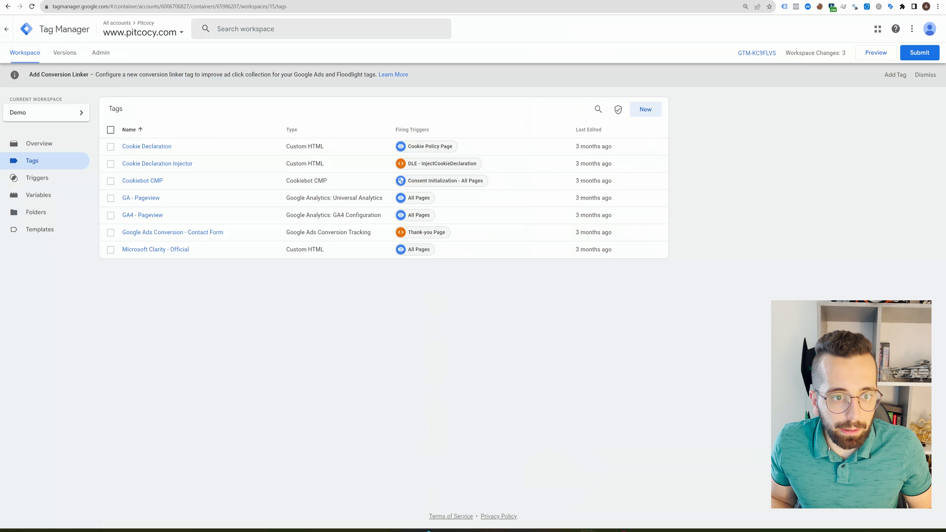
left_click(58, 198)
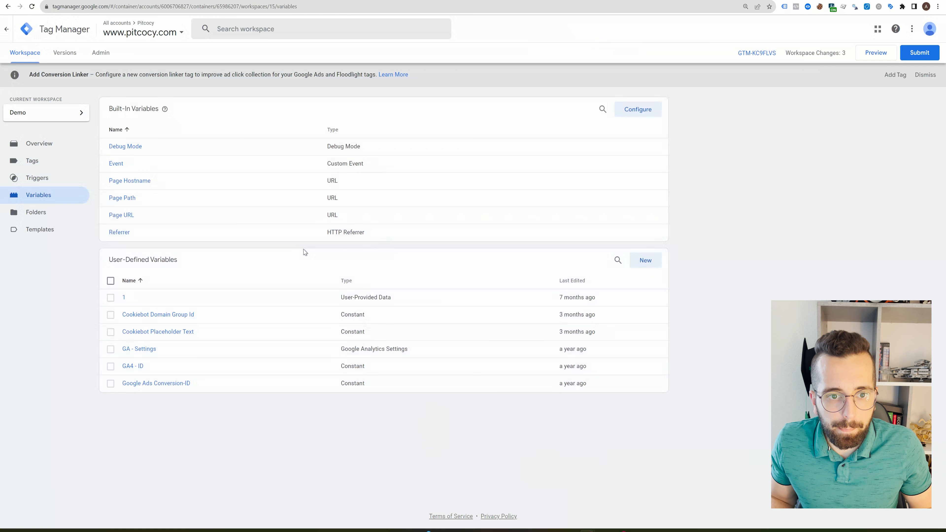
left_click(642, 262)
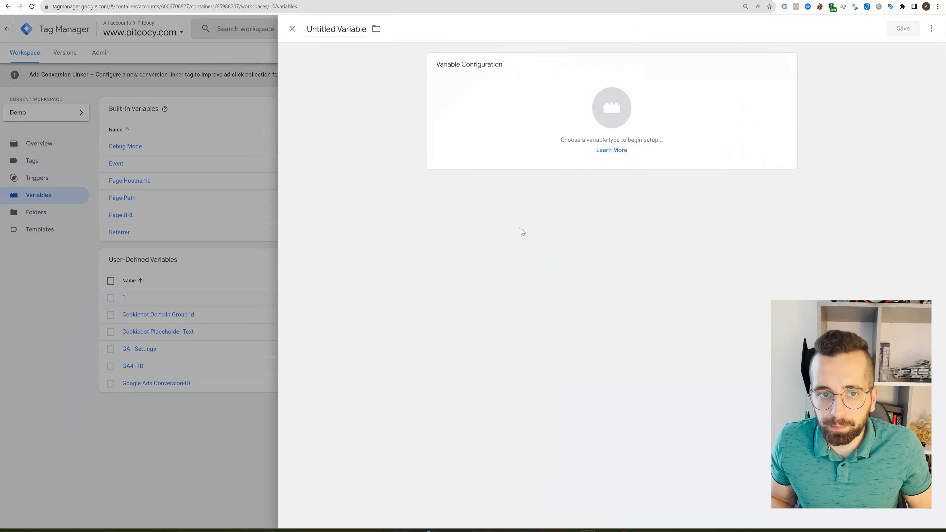
left_click(494, 103)
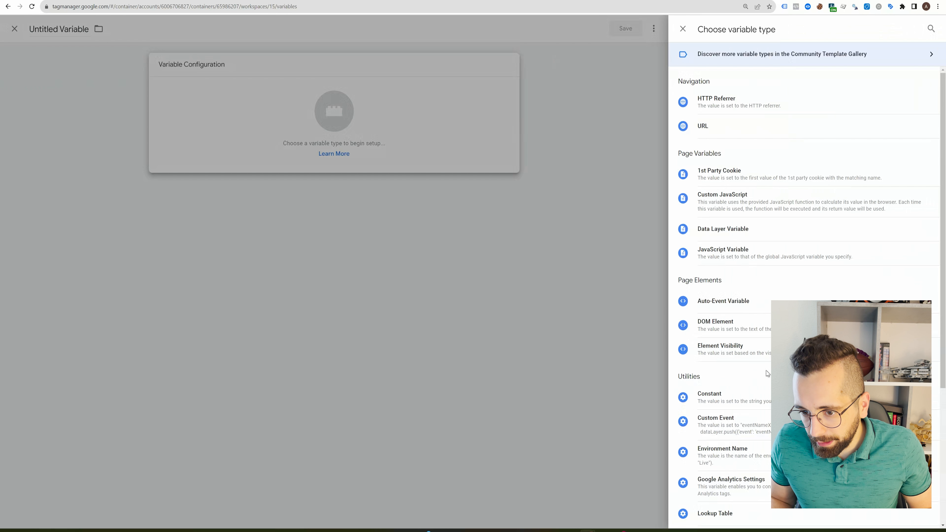
left_click(729, 332)
- Configure the DOM Element variable to select by CSS Selector, with element selector #input_comp-kyh9jyib2 and attribute name value
left_click(482, 156)
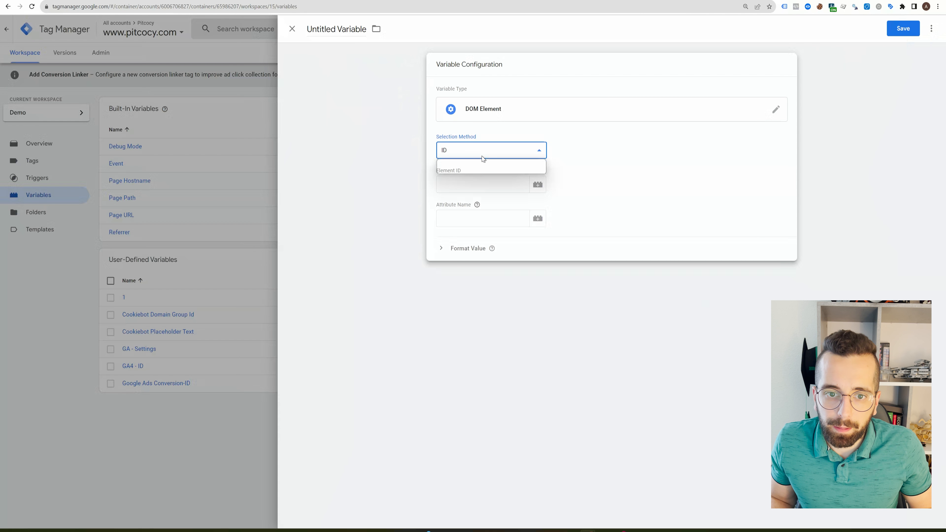
left_click(477, 162)
left_click(469, 152)
left_click(463, 173)
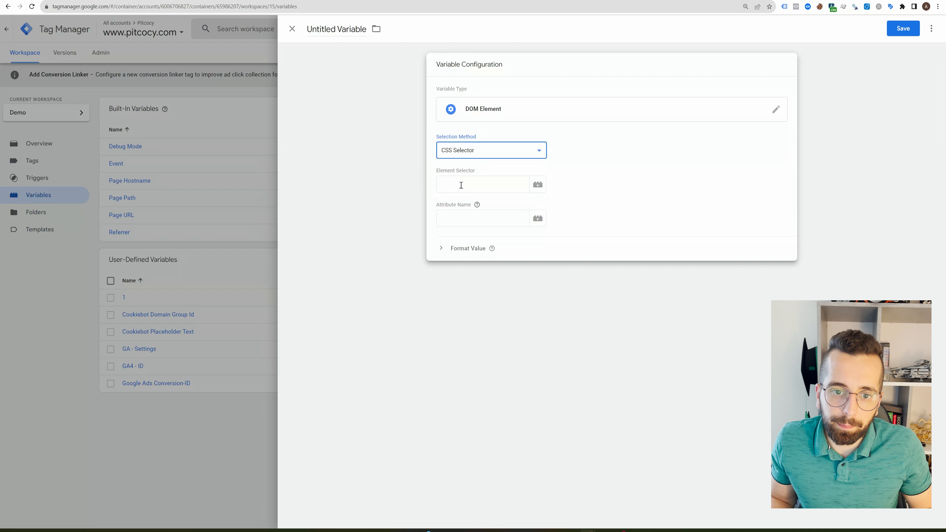
left_click(461, 185)
key("ctrl+v")
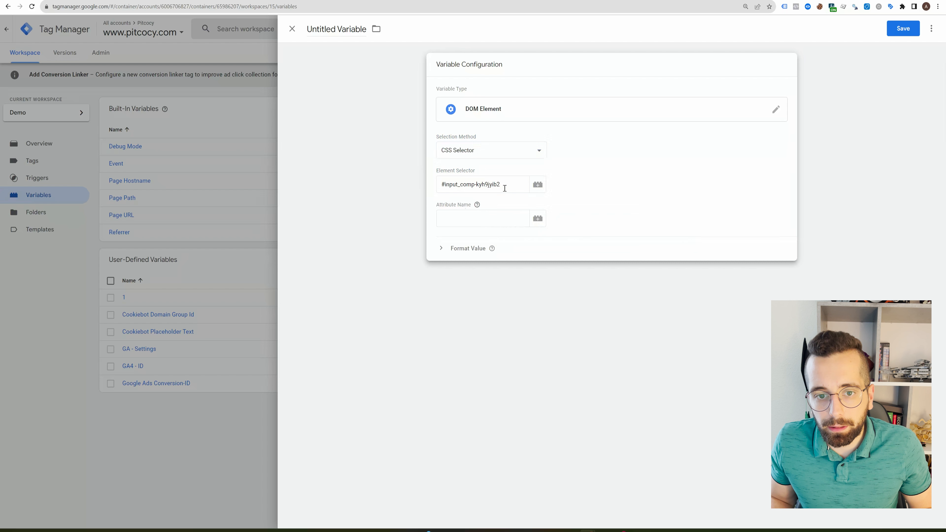
left_click(467, 218)
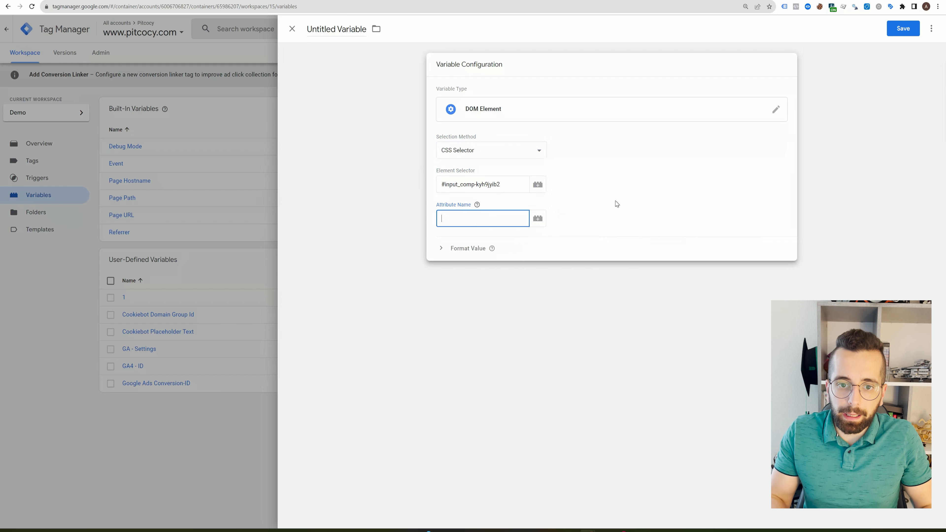
type("value")
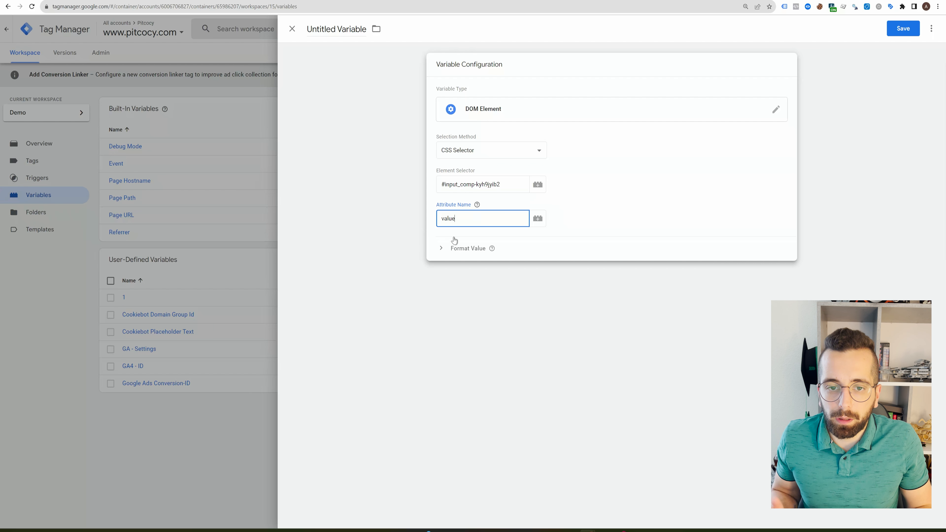
- Name the variable "CSS Selector - Email" and save it
left_click(318, 30)
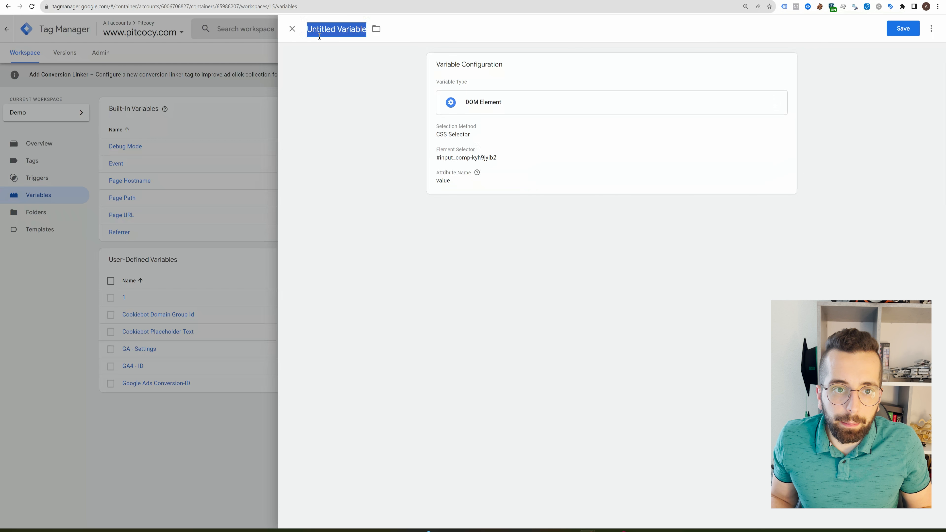
type("CSS Selec")
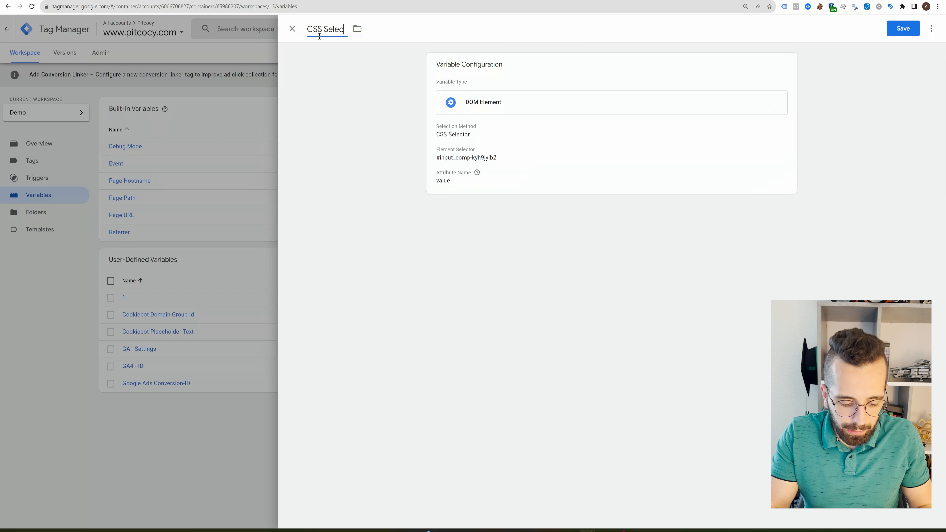
type("tor - Email")
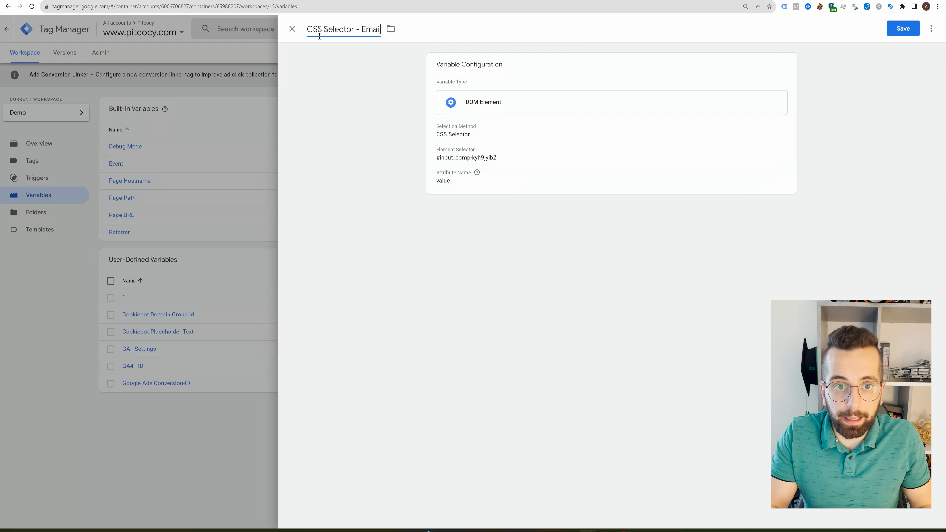
left_click(901, 30)
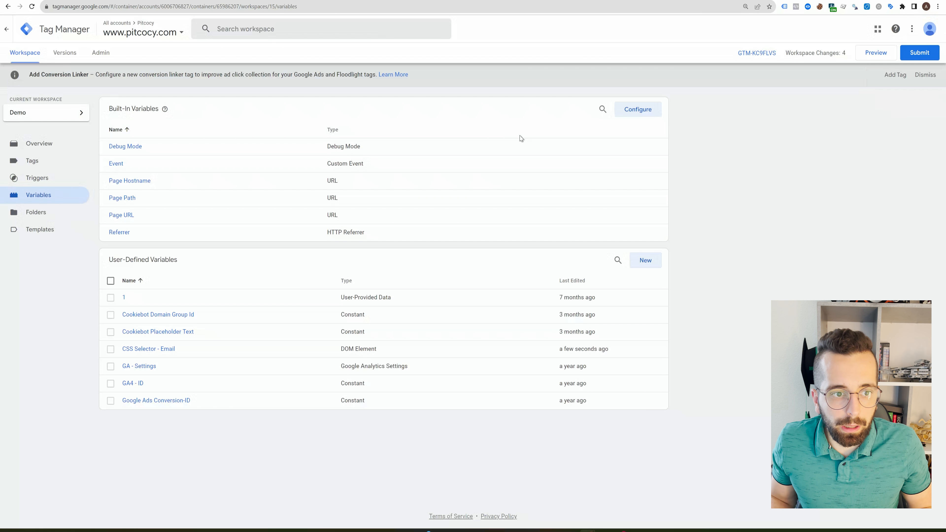
- Revisit the Email field of the contact form on the Pitcocy website, and return to Google Tag Manager
left_click(313, 1)
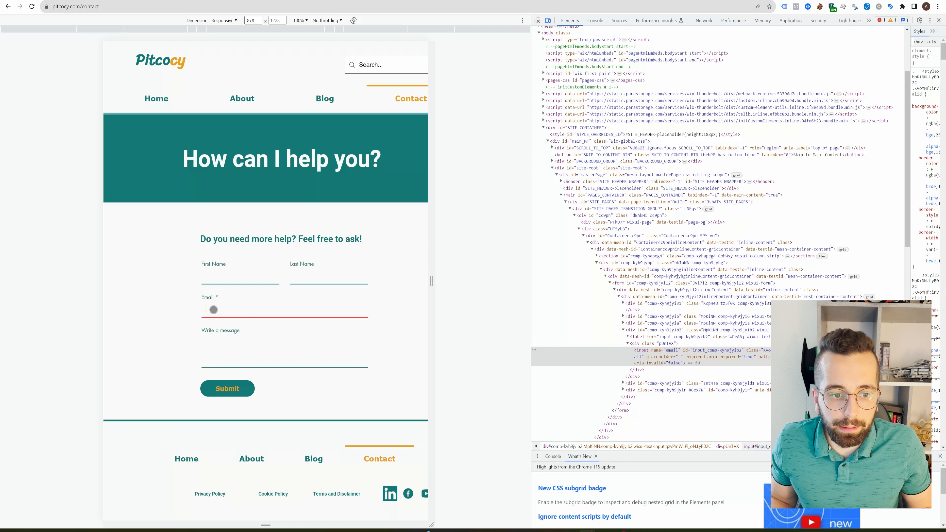
left_click(236, 308)
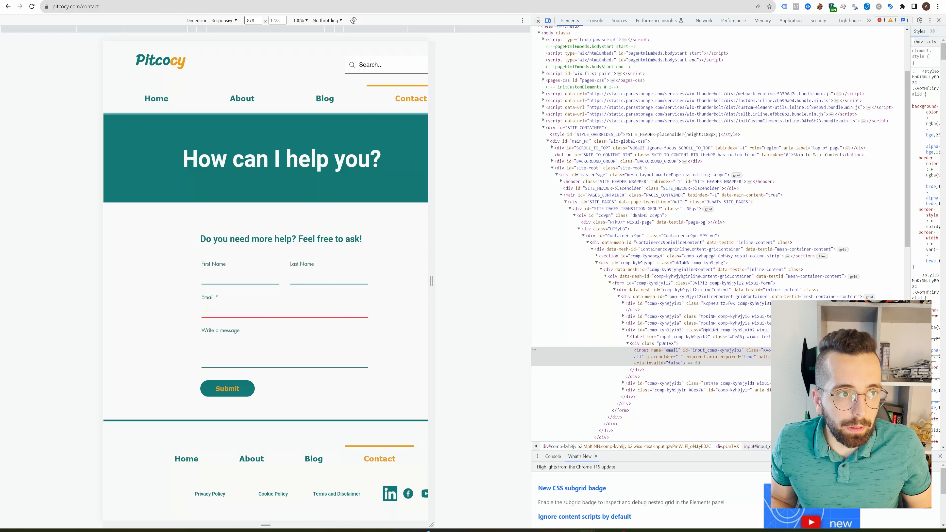
left_click(68, 2)
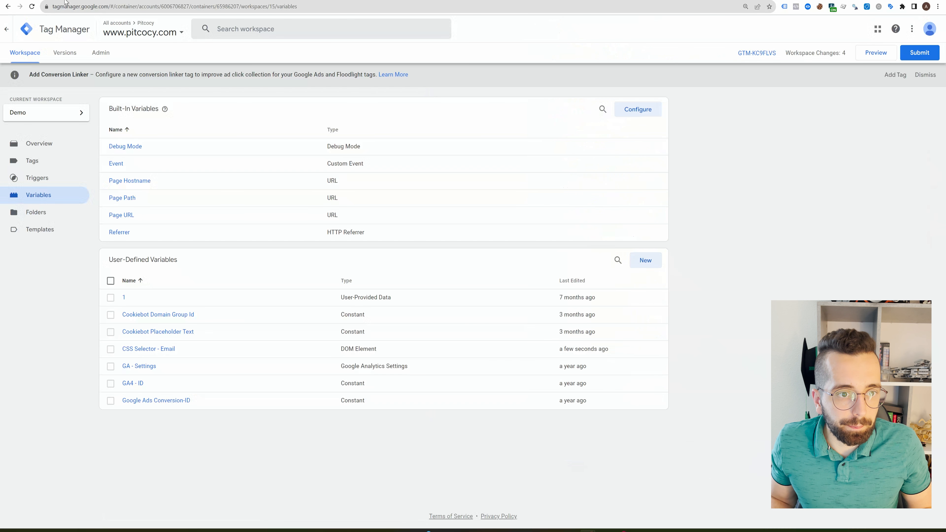
- Create a new tag of type Google Ads User-provided Data Event, searching the tag types for "user"
left_click(53, 160)
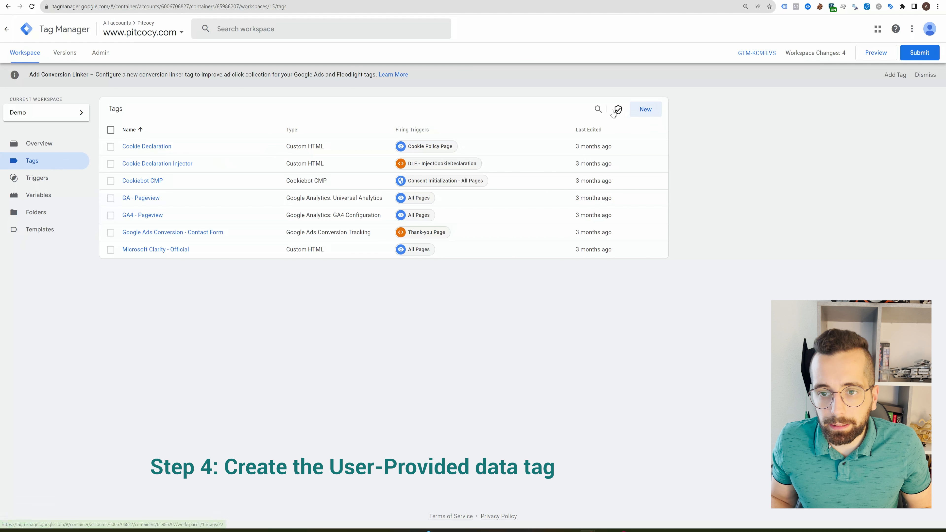
left_click(645, 109)
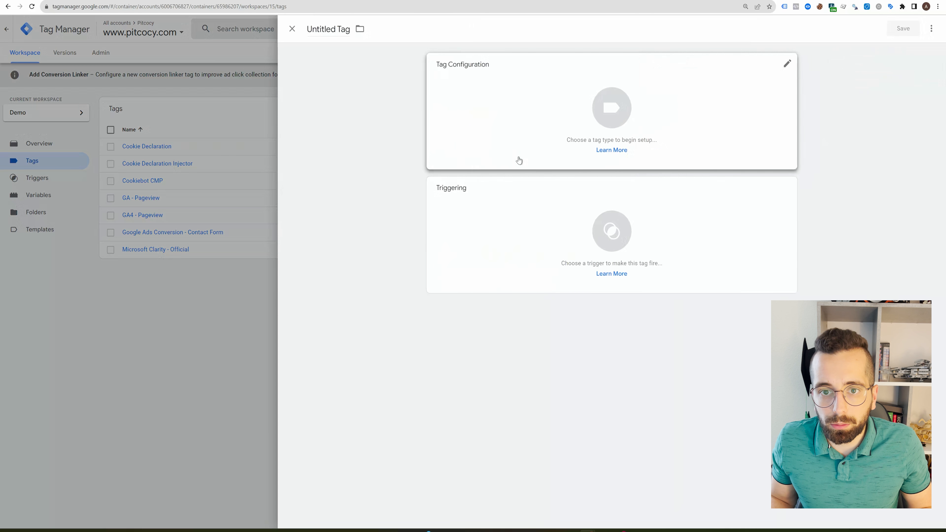
left_click(483, 99)
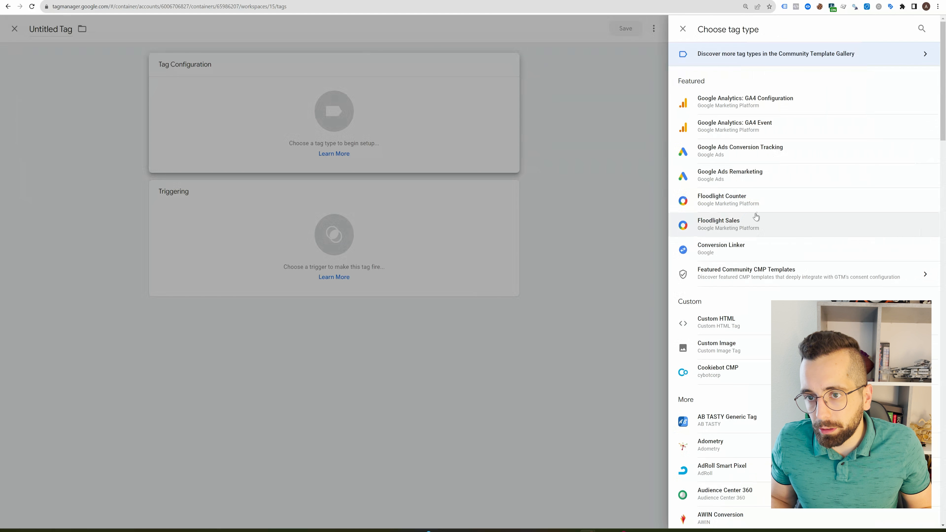
left_click(921, 30)
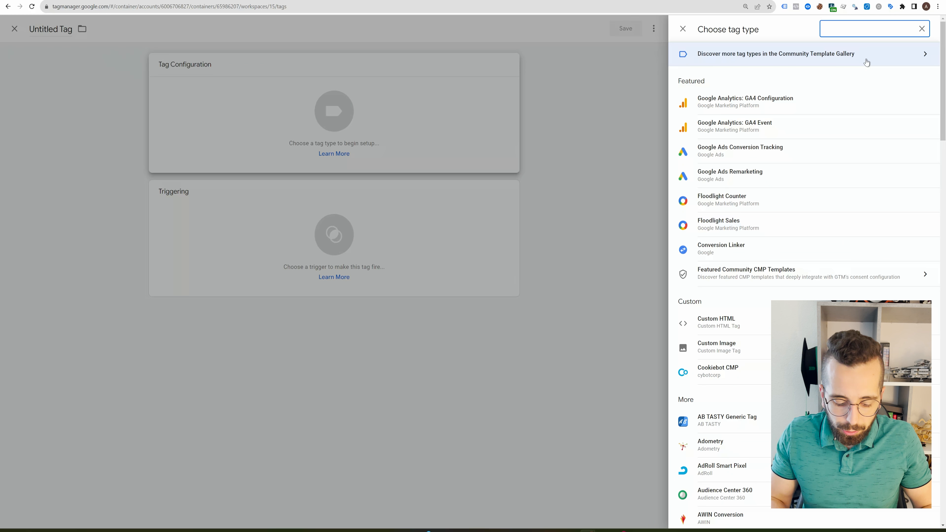
type("user")
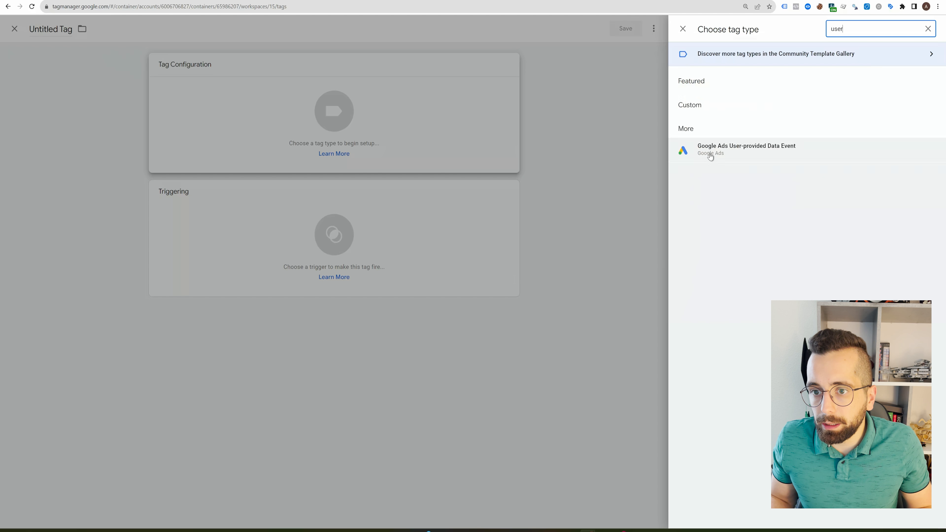
left_click(725, 155)
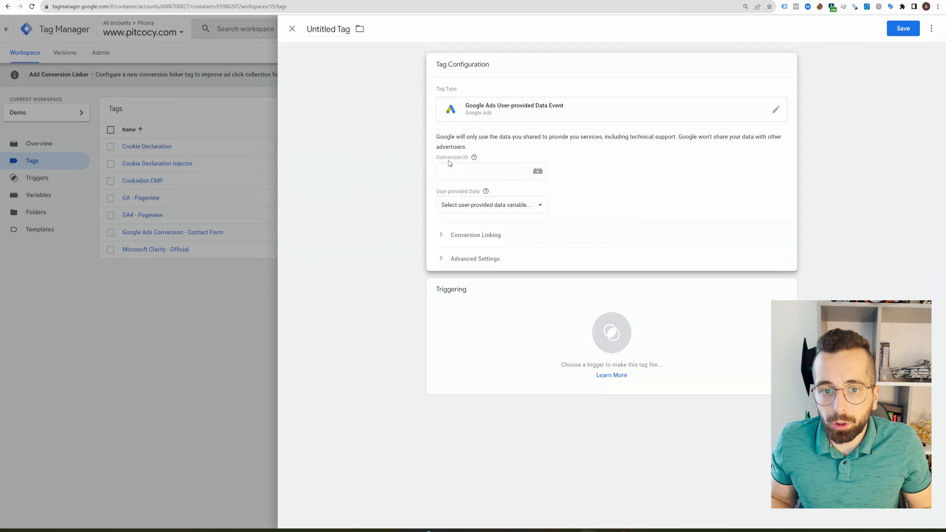
- Copy the numeric part of the destination ID from the Google tag details in Google Ads and paste it as the new tag's Conversion ID
left_click(453, 172)
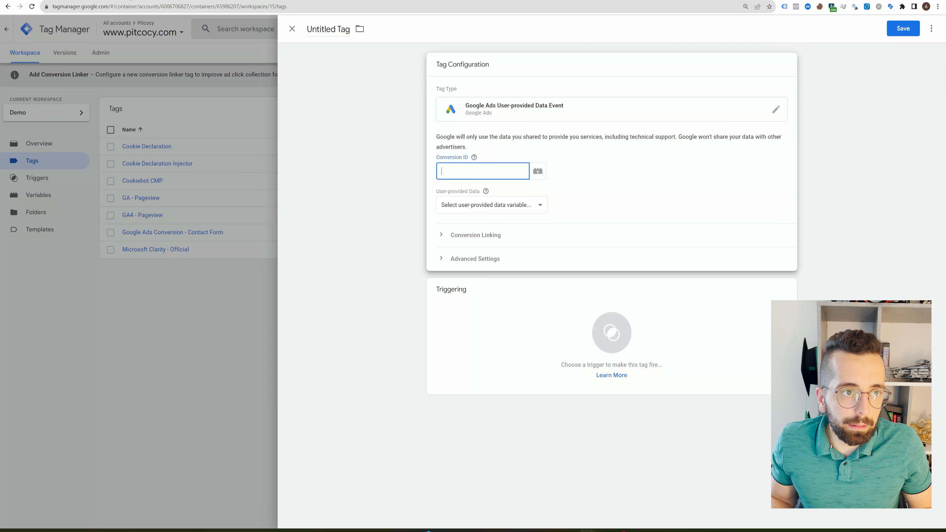
left_click(125, 1)
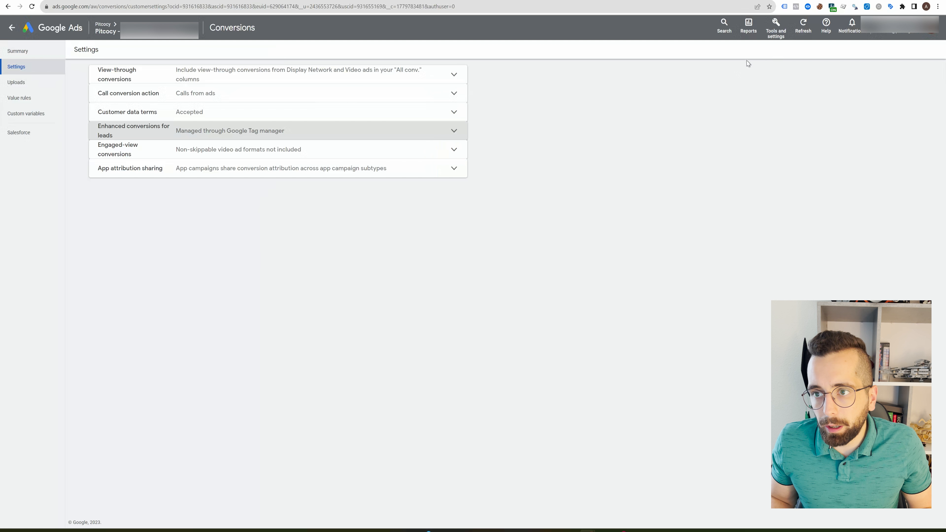
left_click(779, 33)
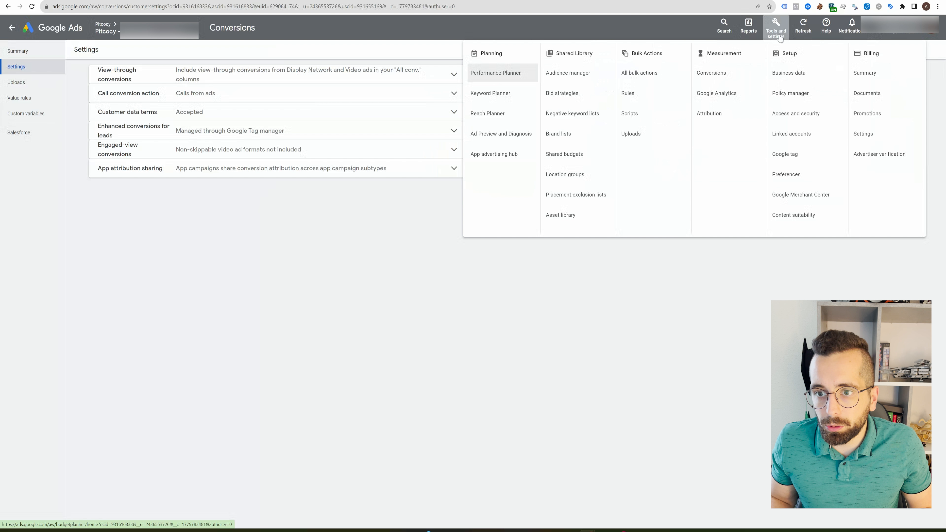
left_click(791, 154)
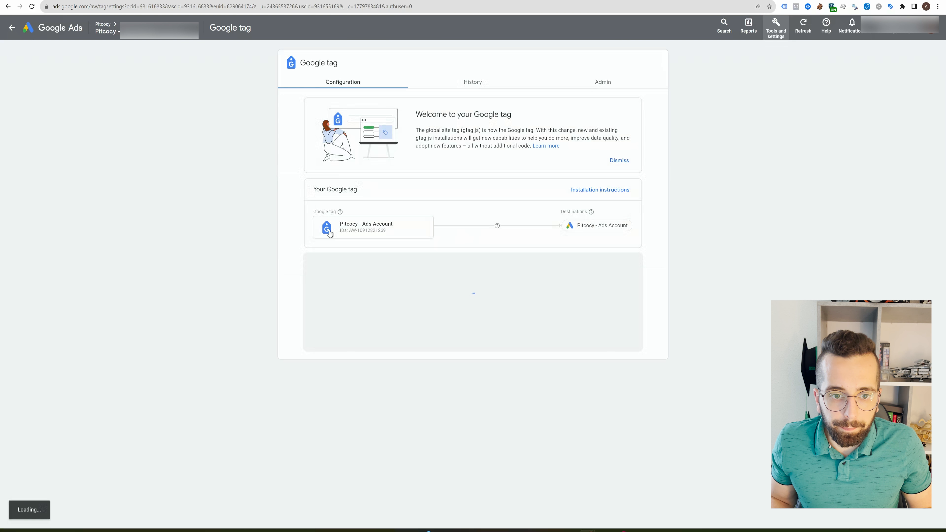
left_click(378, 231)
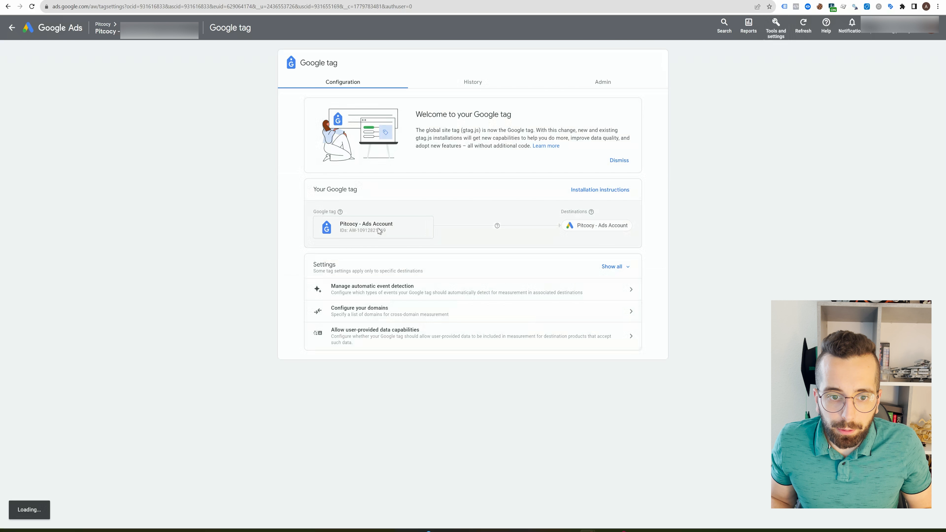
left_click(386, 236)
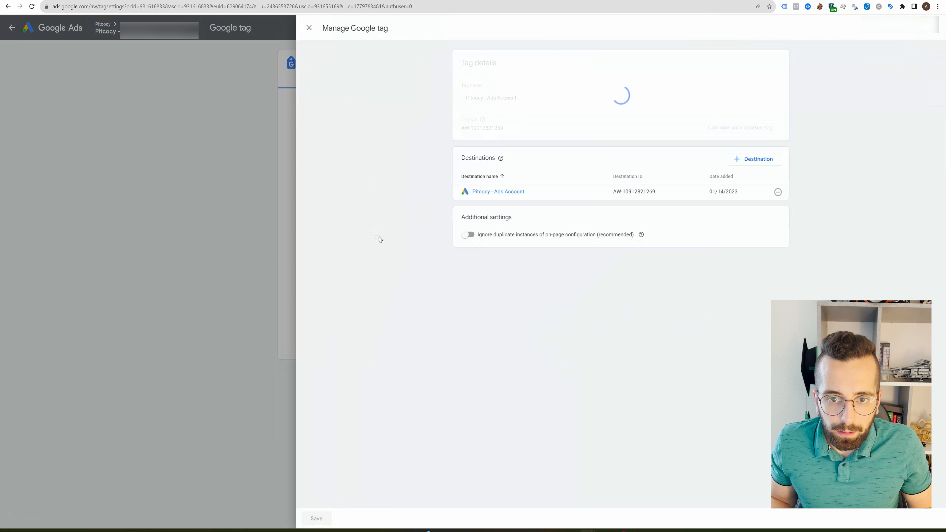
double_click(641, 192)
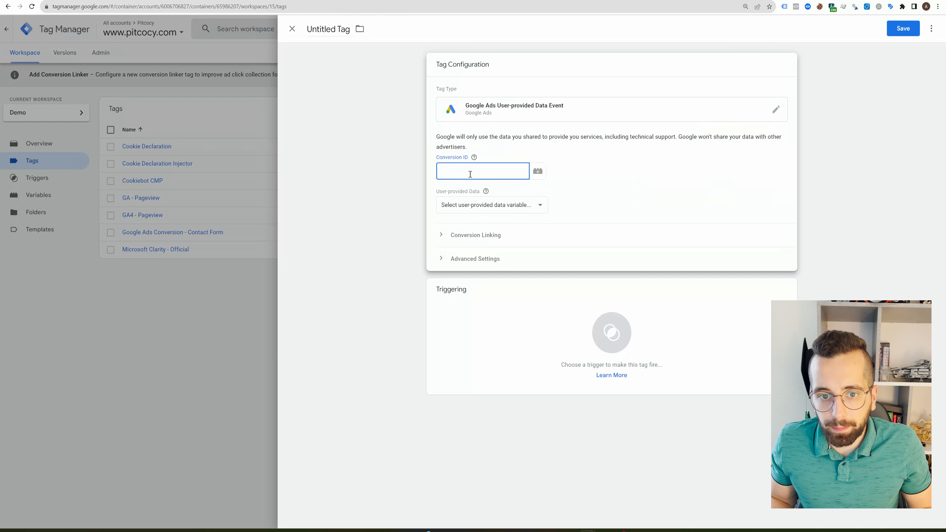
key("ctrl+v")
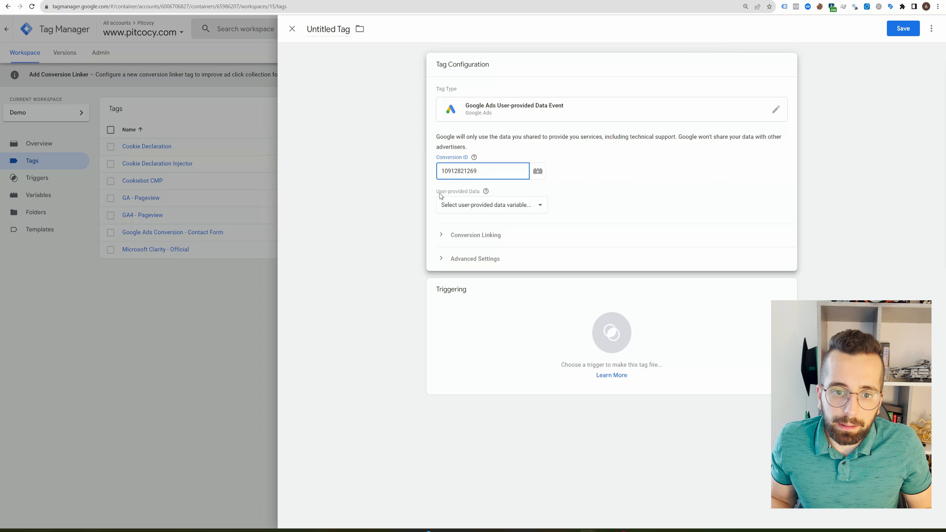
- Add a new user-provided data variable to the tag, using manual configuration with Email set to {{CSS Selector - Email}}
left_click(480, 208)
left_click(461, 239)
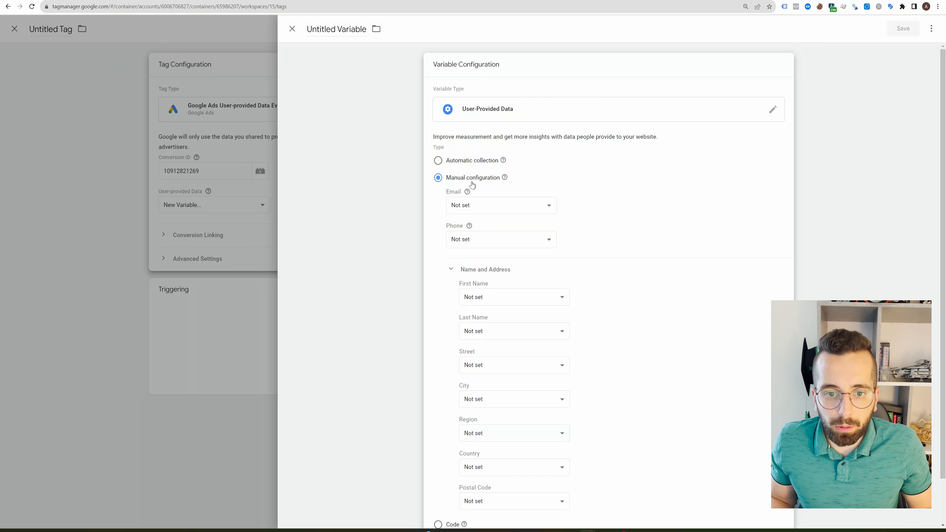
left_click(464, 207)
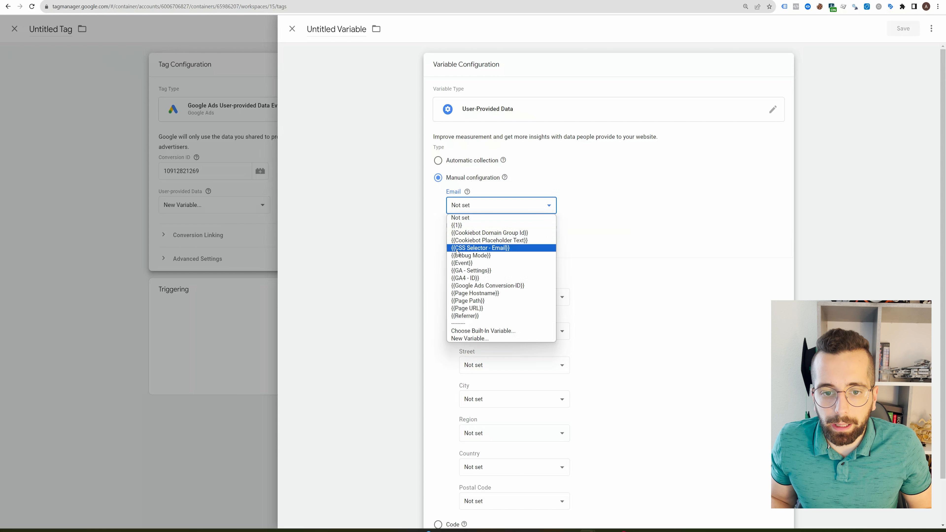
left_click(481, 248)
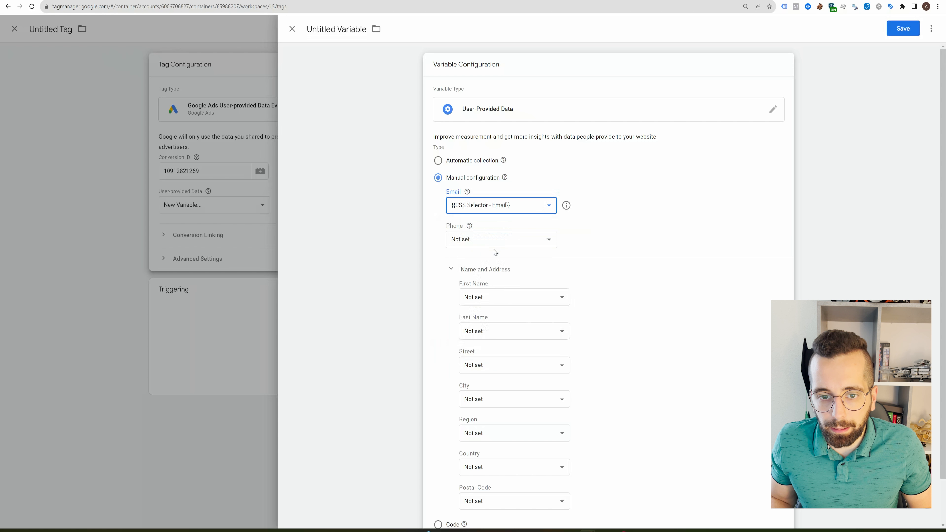
- Name the new user-provided data variable "User Provided Data" and save it
triple_click(329, 30)
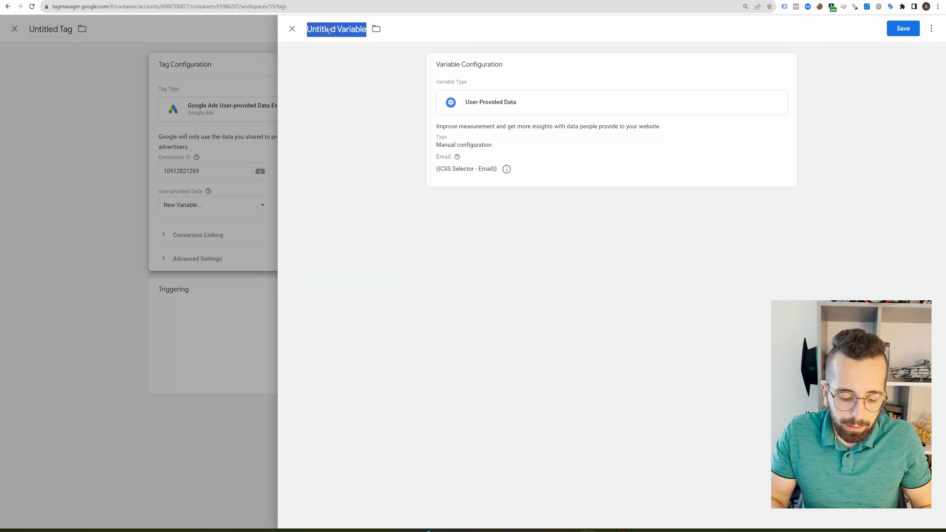
type("User Provi")
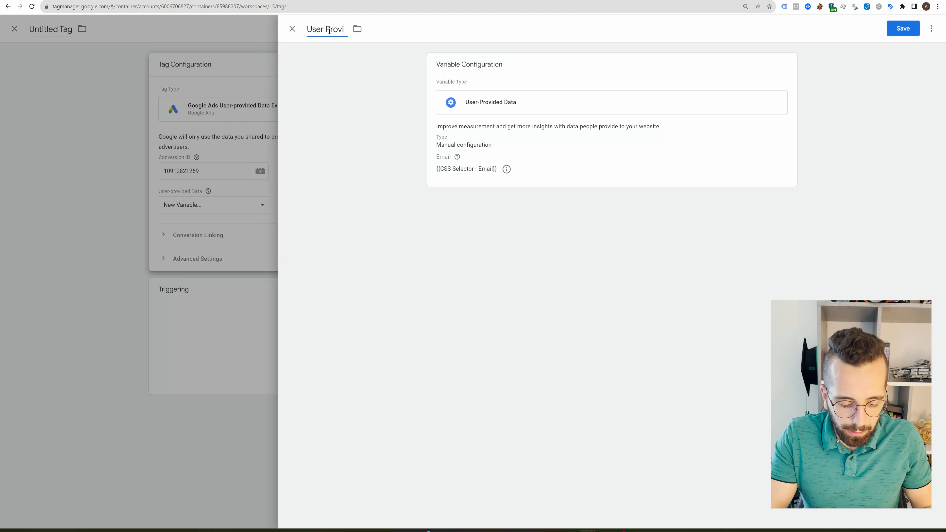
type("ded Datya")
key("BackSpace")
key("BackSpace")
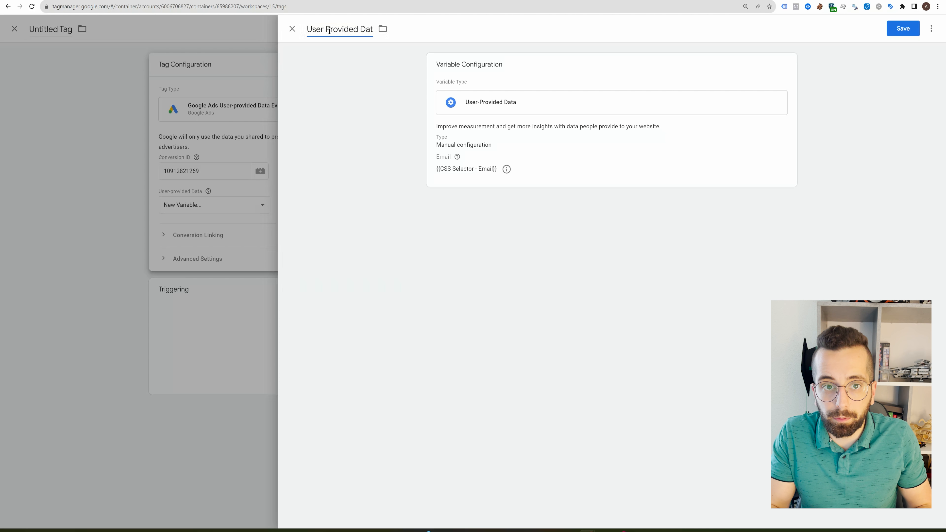
type("a")
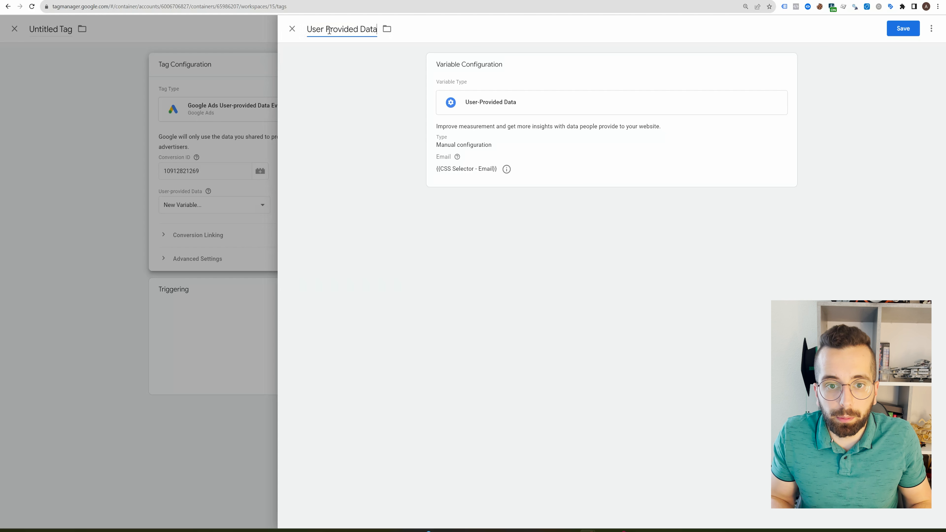
left_click(896, 26)
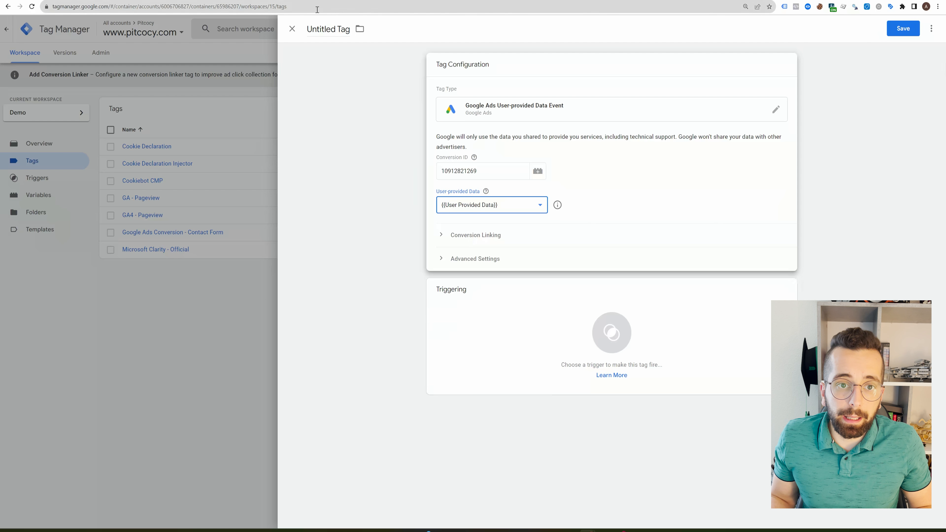
- Name the tag "Google User Provided Data" and save it without a firing trigger
left_click(320, 28)
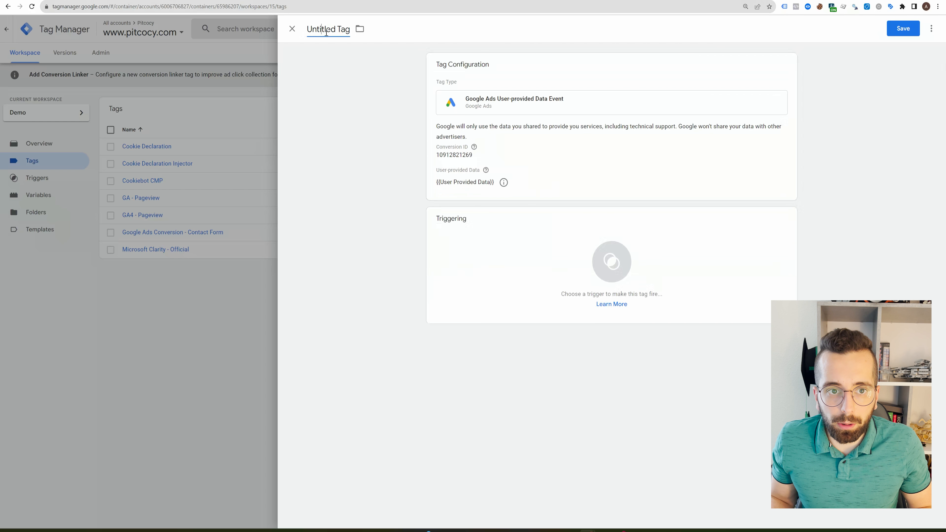
triple_click(326, 32)
type("G")
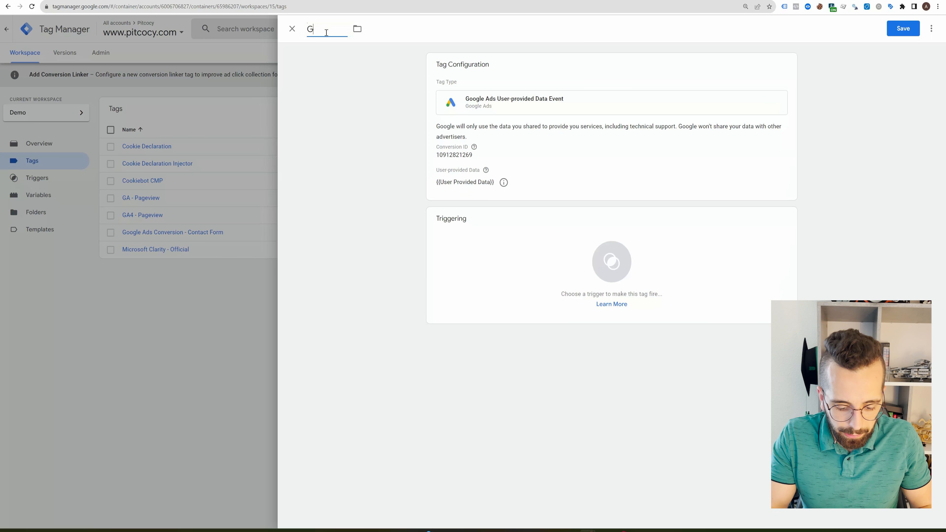
type("oogle User")
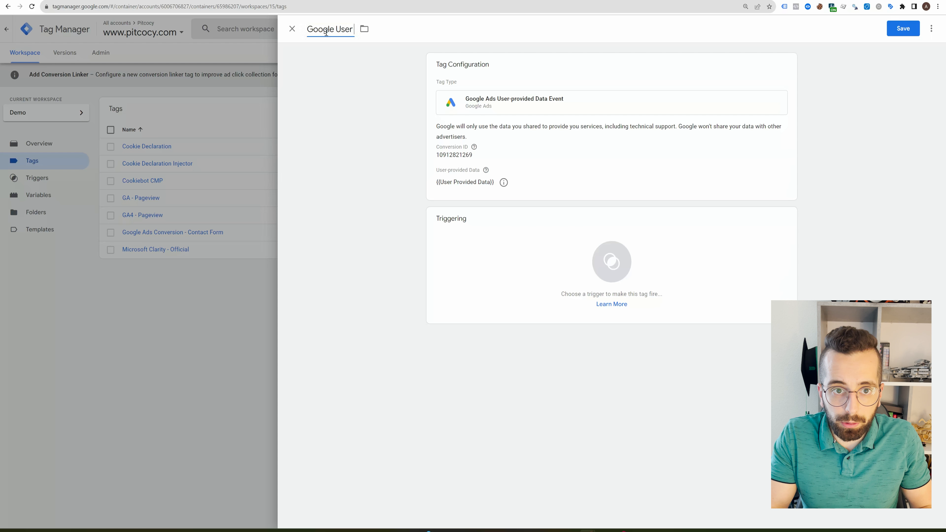
type(" Provided Data")
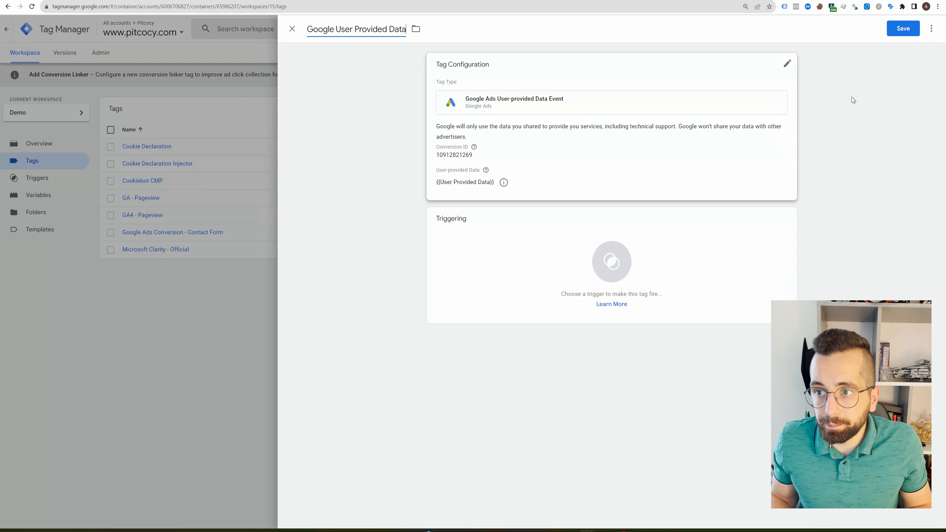
left_click(902, 29)
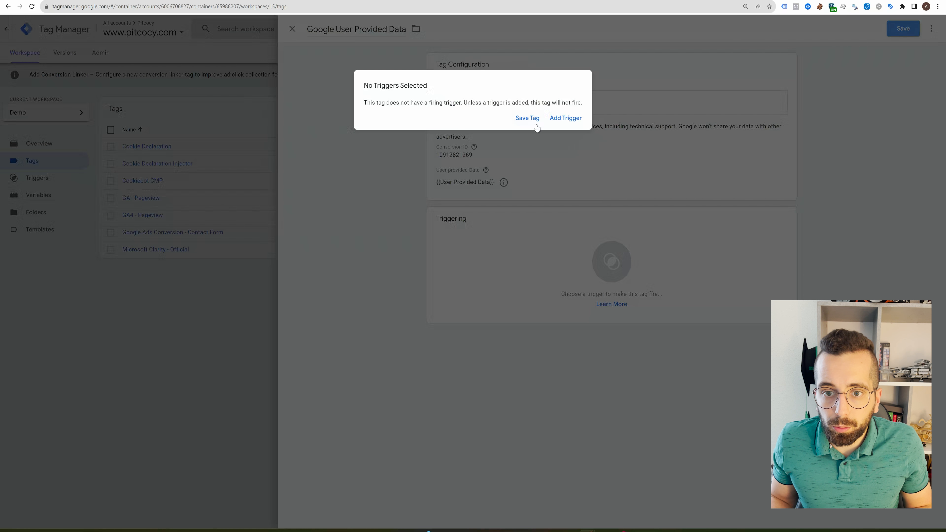
left_click(533, 118)
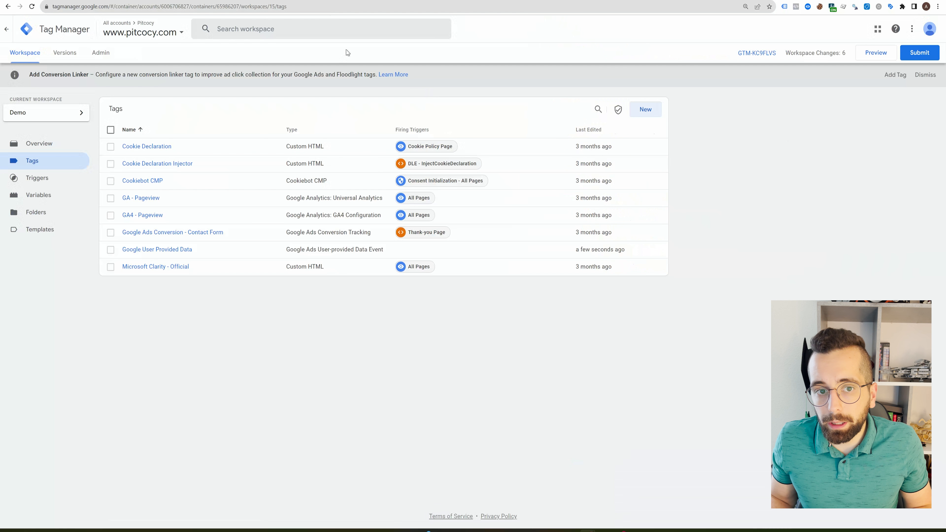
left_click(871, 53)
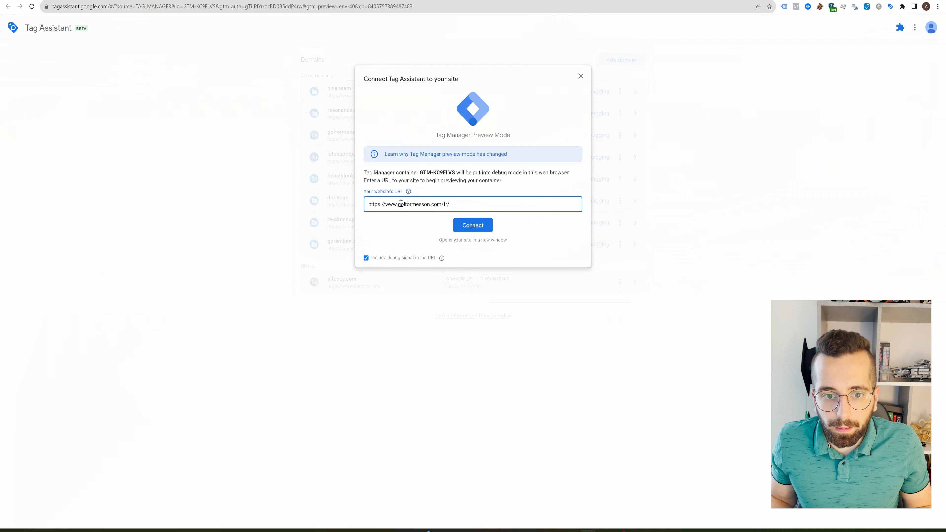
key("ctrl+a")
type("https://www.pitcocy.com/contact")
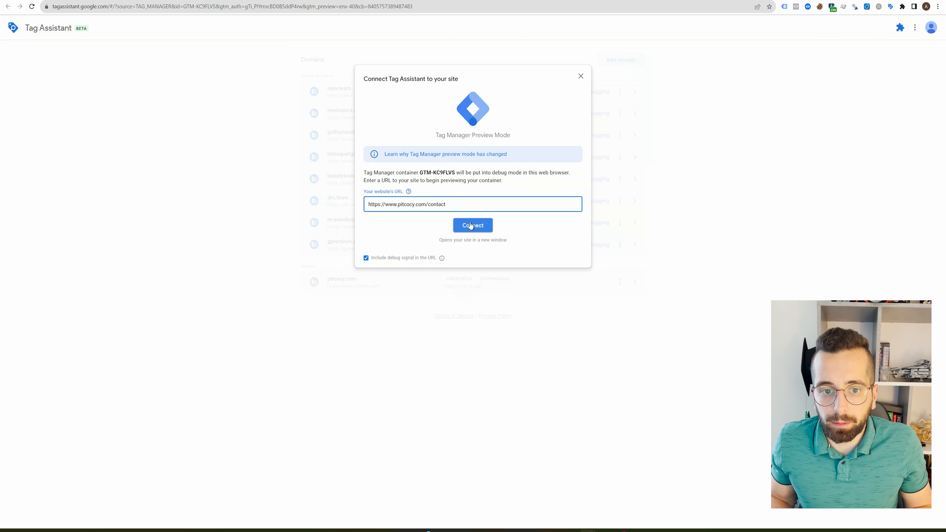
left_click(470, 225)
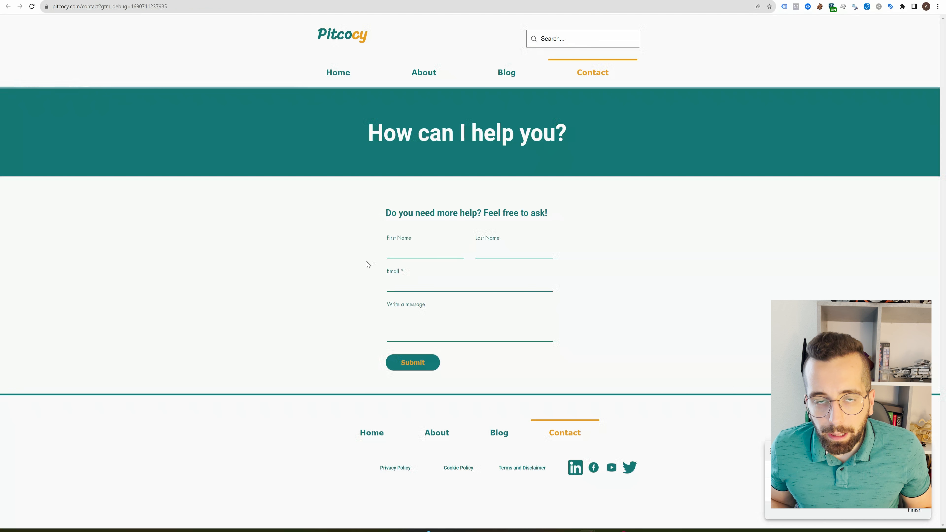
- Submit the Pitcocy contact form with "test" as first name, last name and message, plus a test email address
left_click(406, 252)
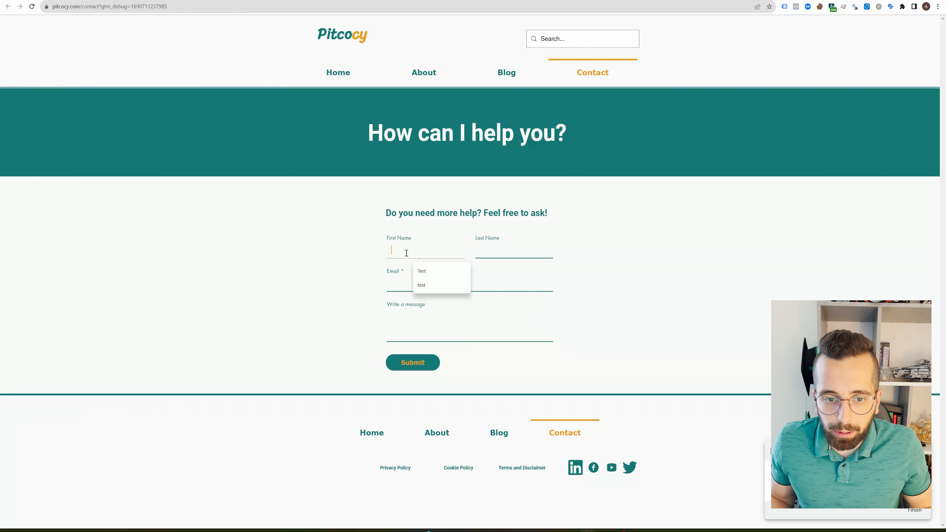
type("test")
key("Tab")
type("test")
key("Tab")
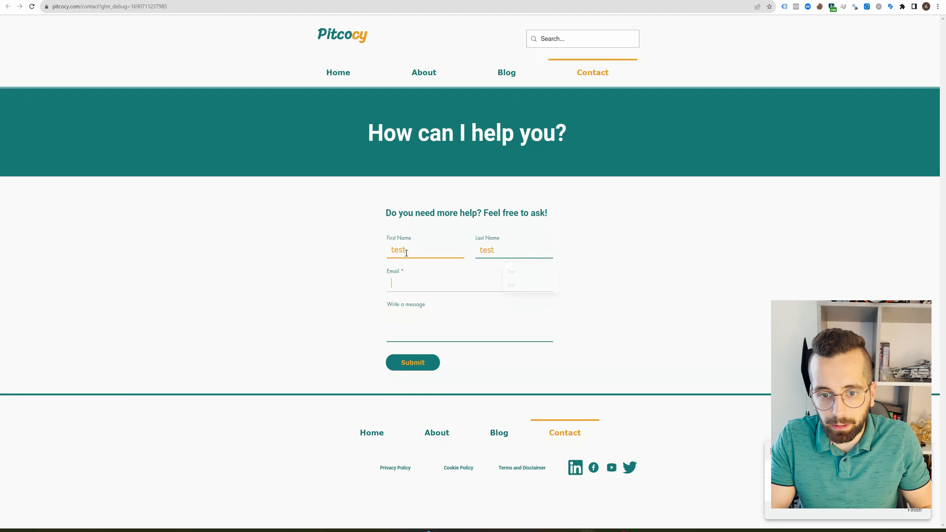
type("test")
key("Down")
key("Return")
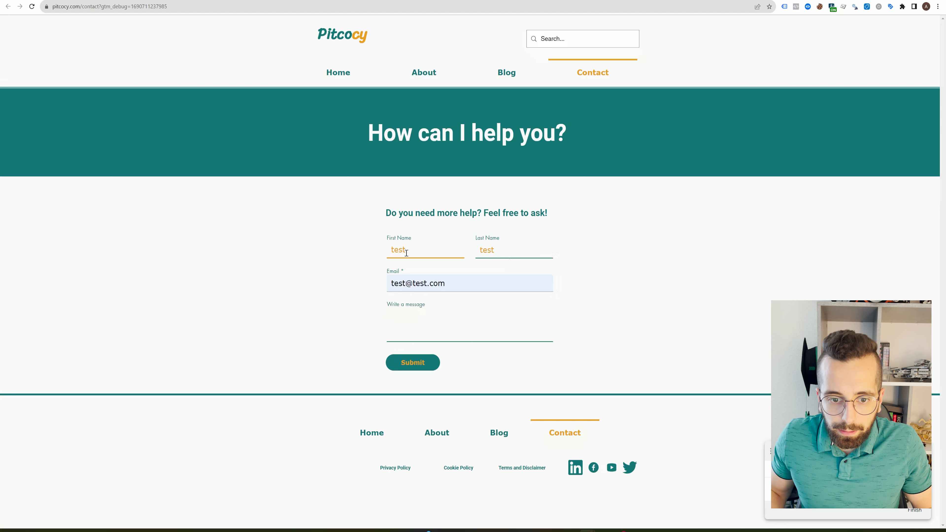
left_click(428, 317)
type("test")
left_click(413, 366)
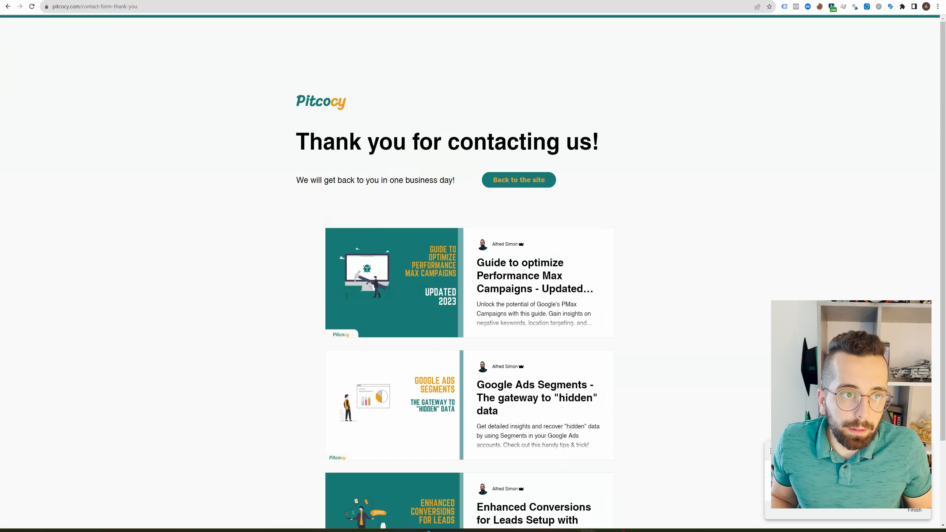
- Return to Tag Assistant and examine the lead event recorded for the form submission
left_click(116, 0)
left_click(470, 164)
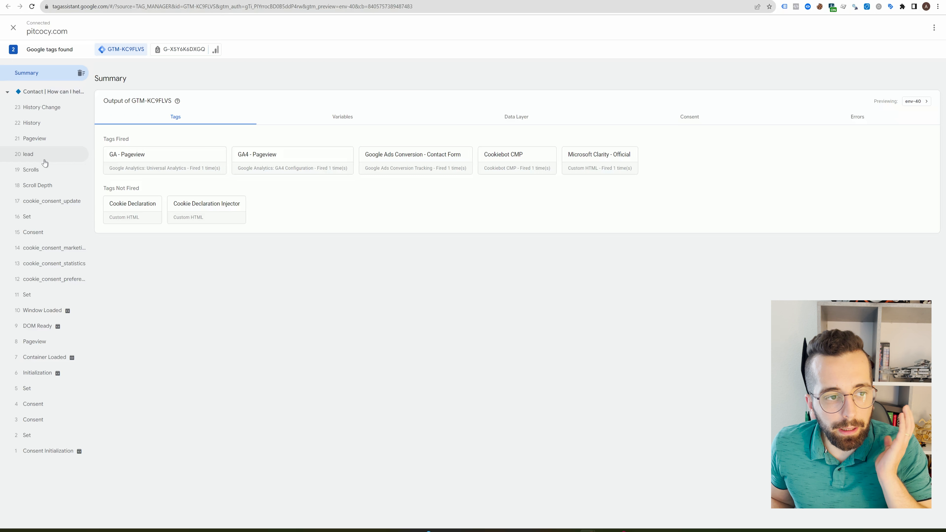
left_click(28, 157)
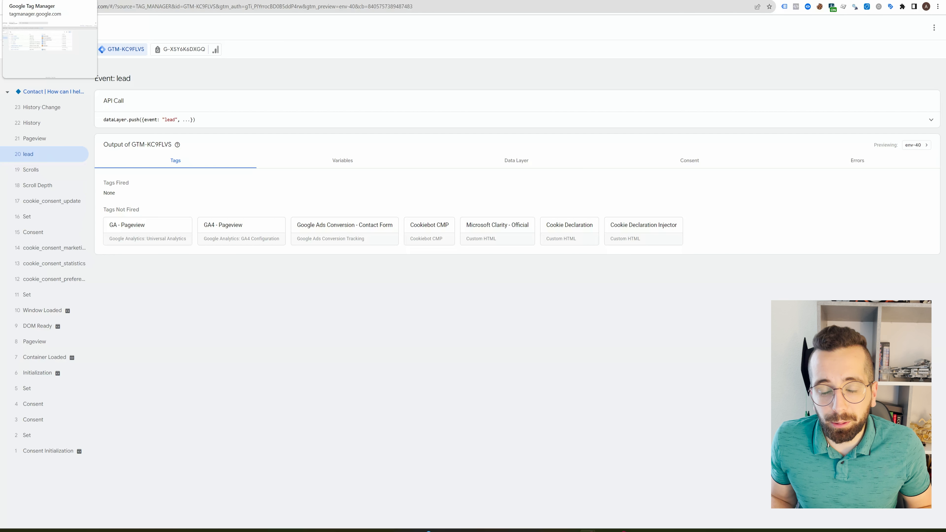
- In Google Tag Manager, add the contact-form lead trigger to the Google User Provided Data tag, check the trigger's configuration, and save the tag
left_click(48, 1)
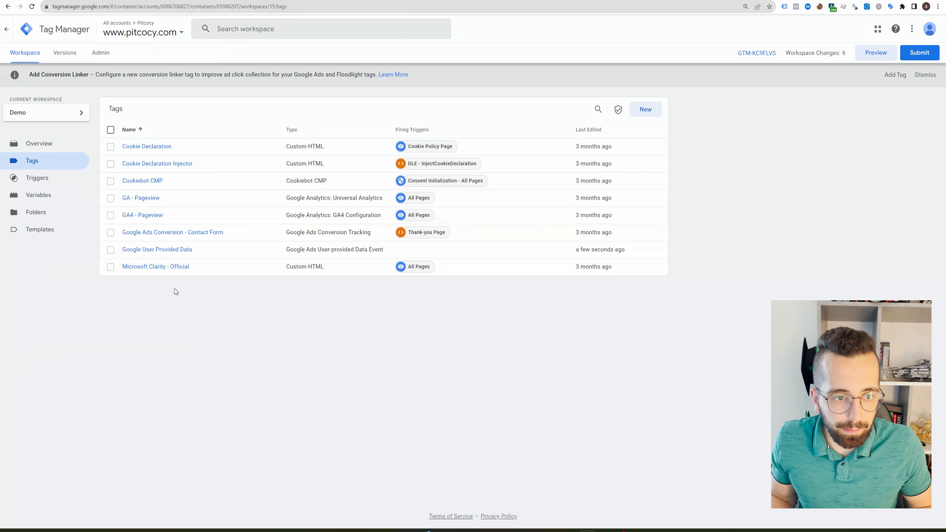
left_click(169, 249)
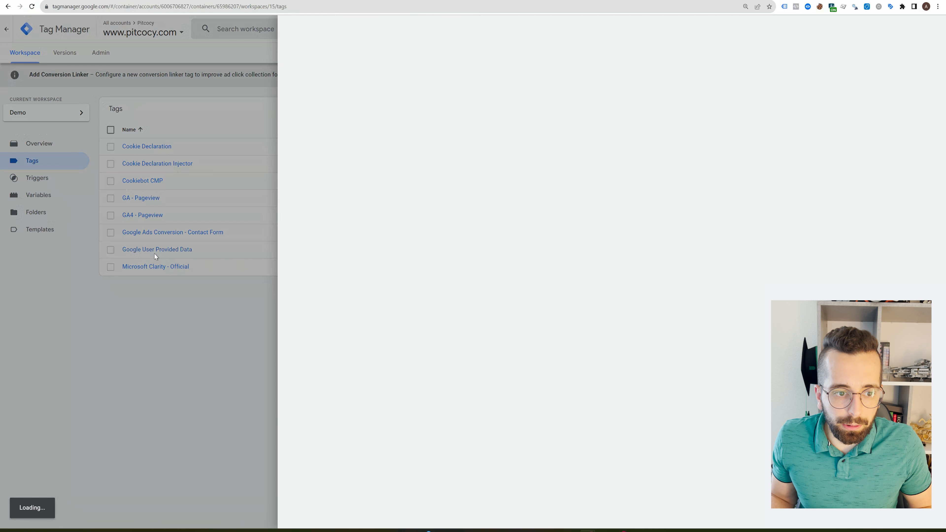
left_click(483, 277)
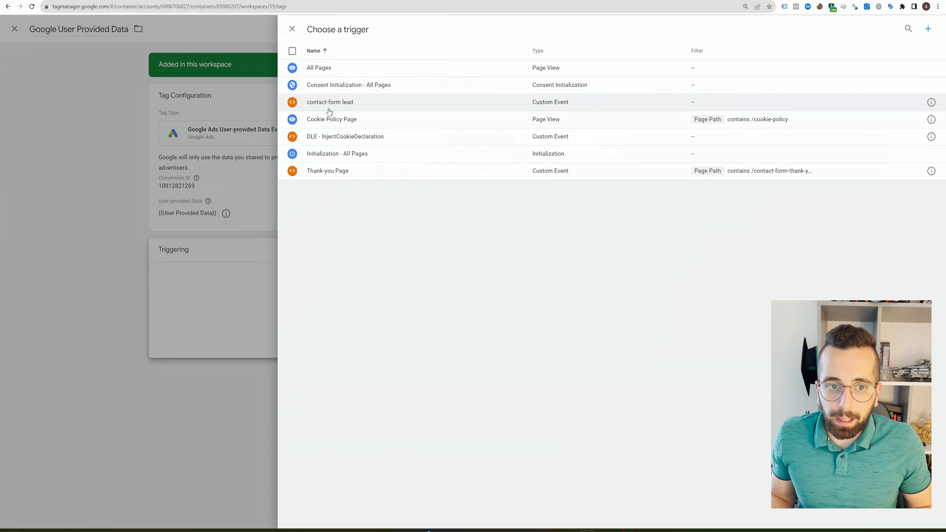
left_click(331, 103)
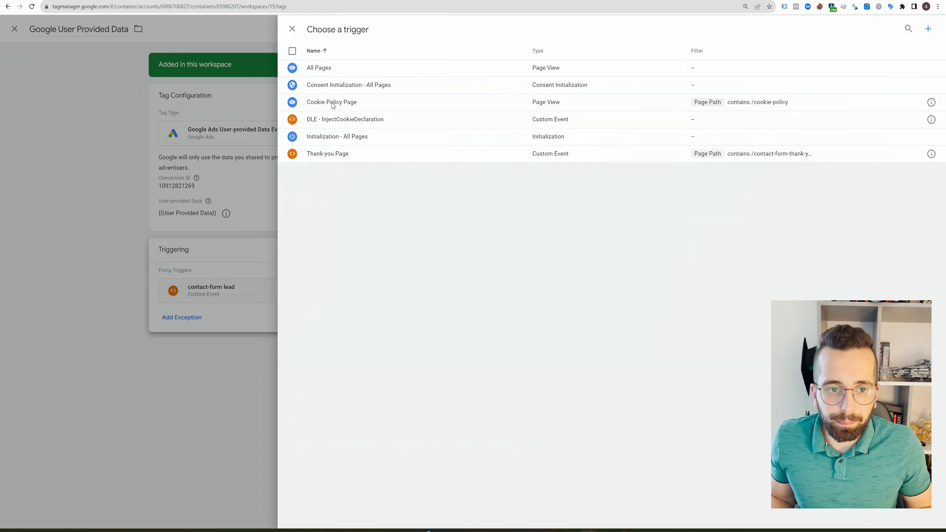
left_click(486, 289)
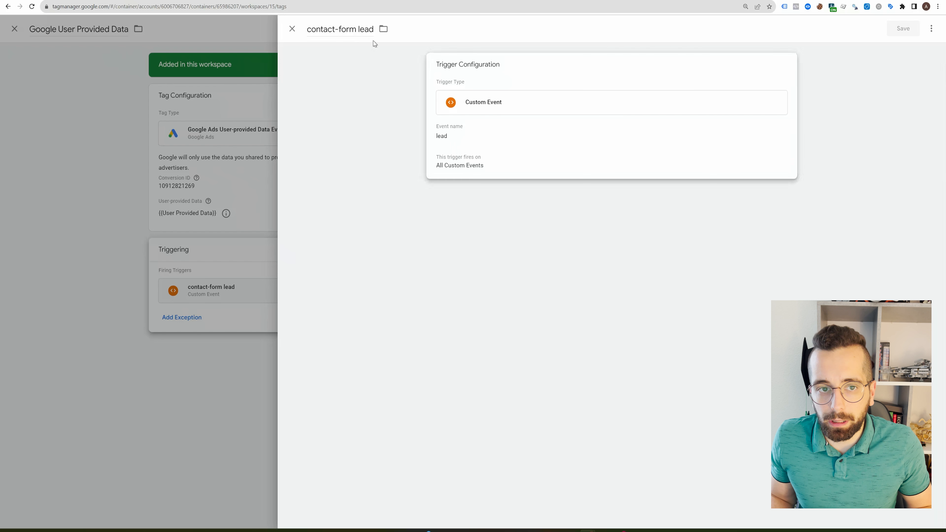
left_click(292, 29)
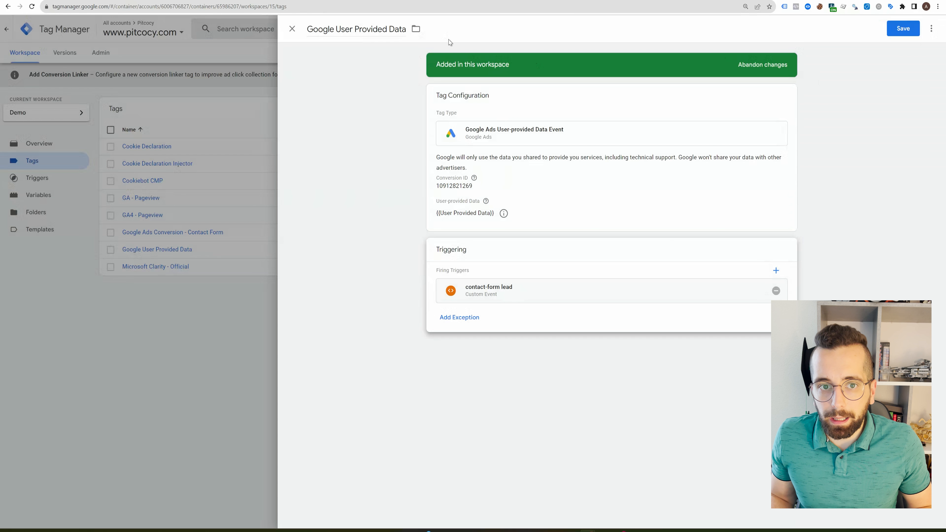
left_click(909, 32)
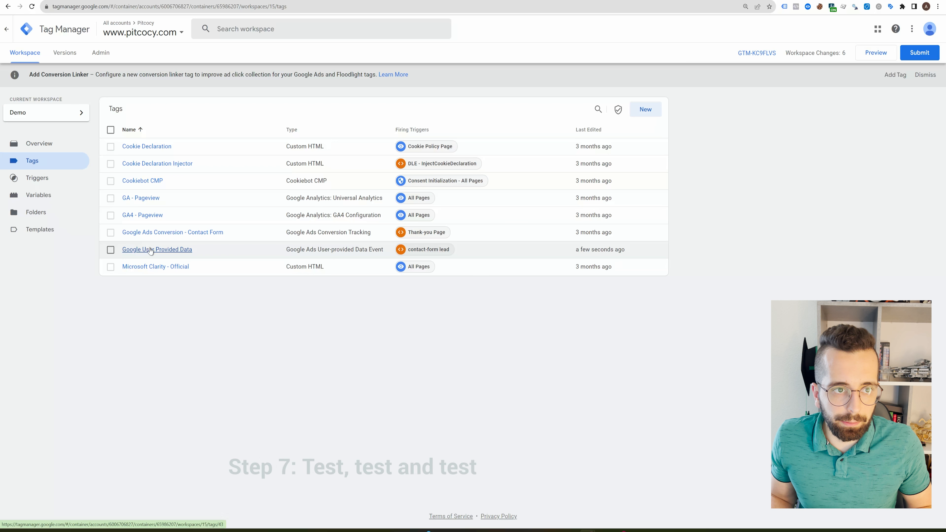
- Preview the updated container again and continue into the Tag Assistant session connected to pitcocy.com
left_click(869, 54)
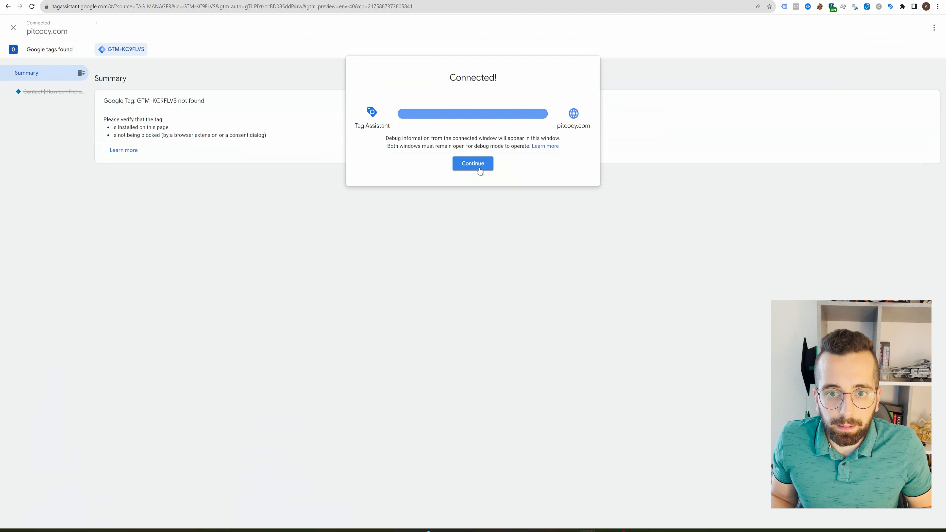
left_click(473, 164)
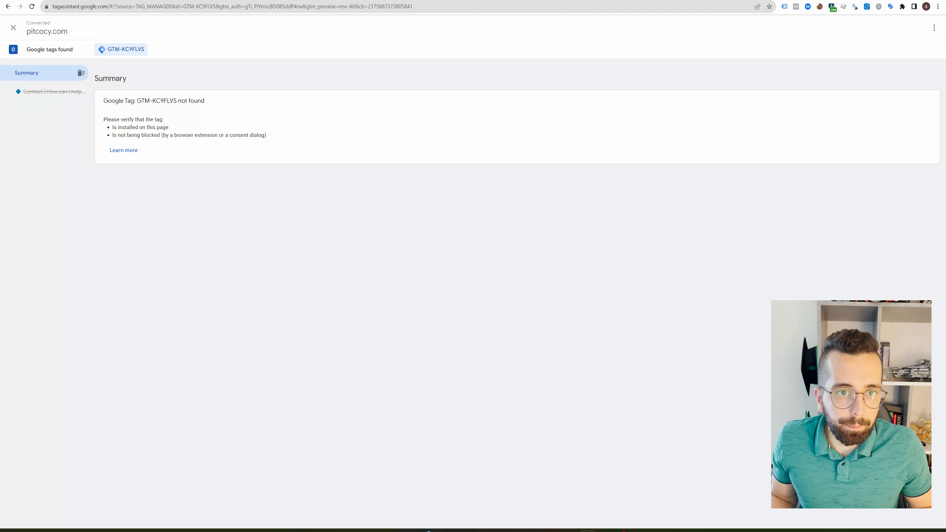
key("alt+Tab")
key("alt+Tab")
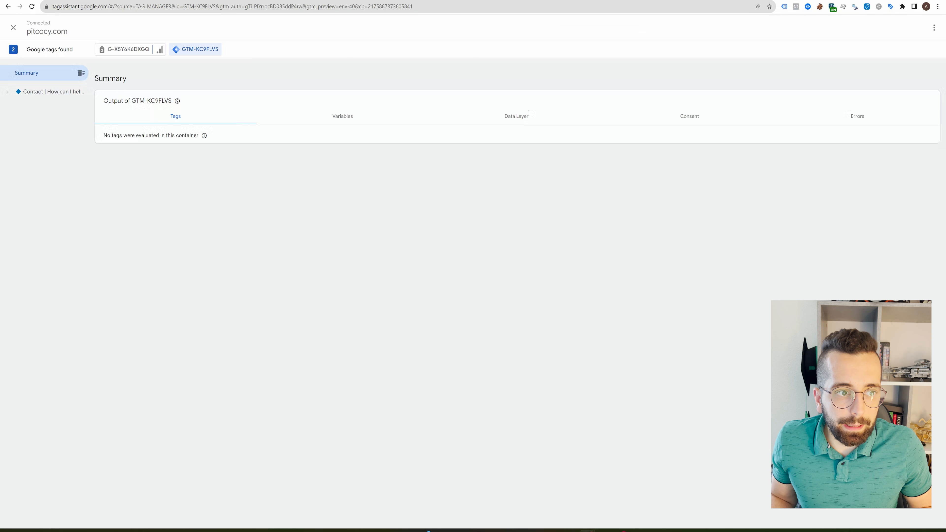
- Submit the contact form again with "test" in the name and message fields and a test email address, and return to Tag Assistant
key("alt+Tab")
left_click(445, 251)
type("test")
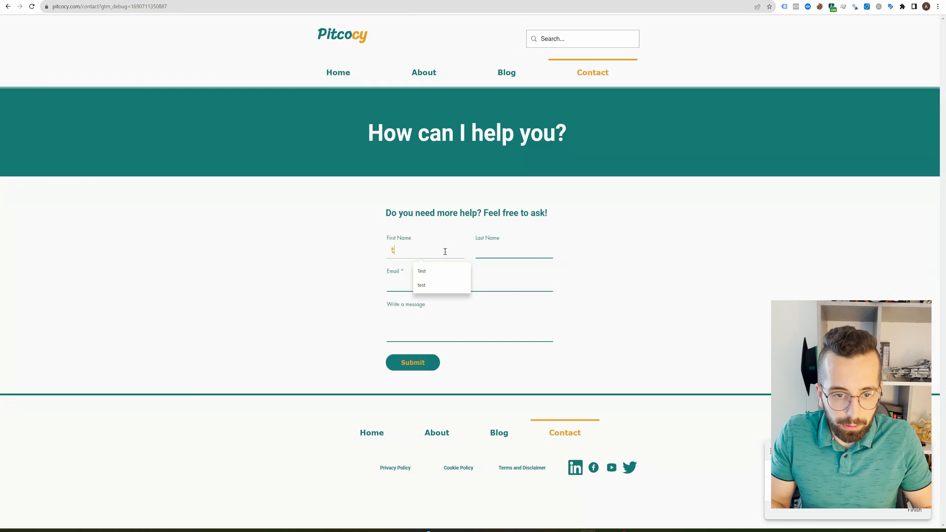
key("Tab")
type("test")
key("Tab")
type("test")
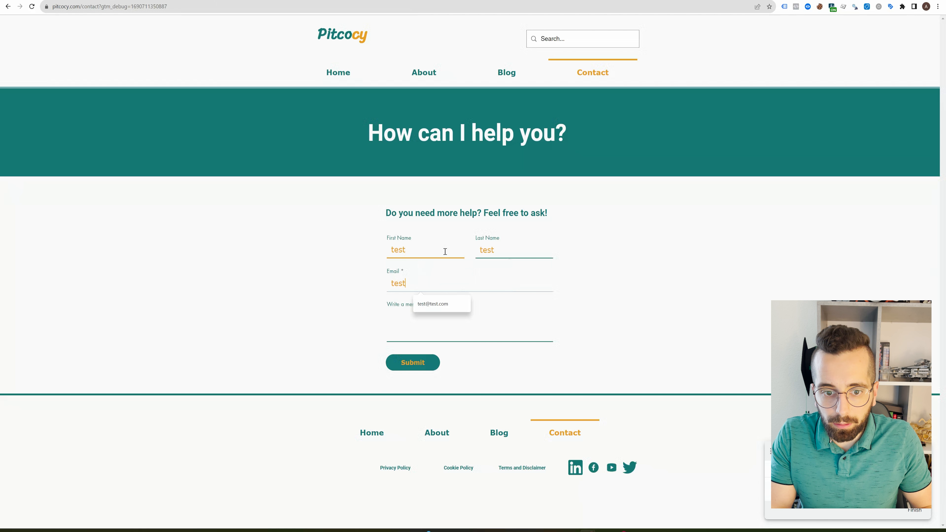
key("Down")
key("Return")
key("Tab")
type("test")
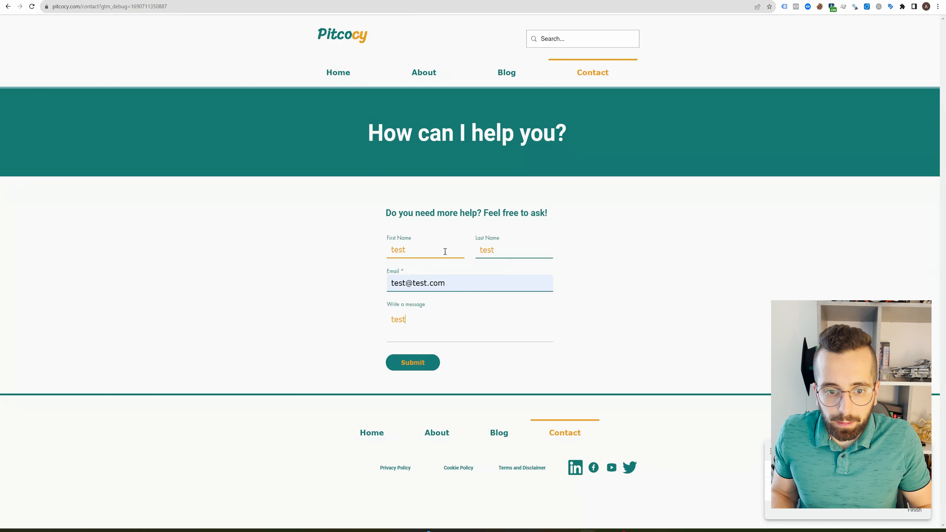
left_click(422, 361)
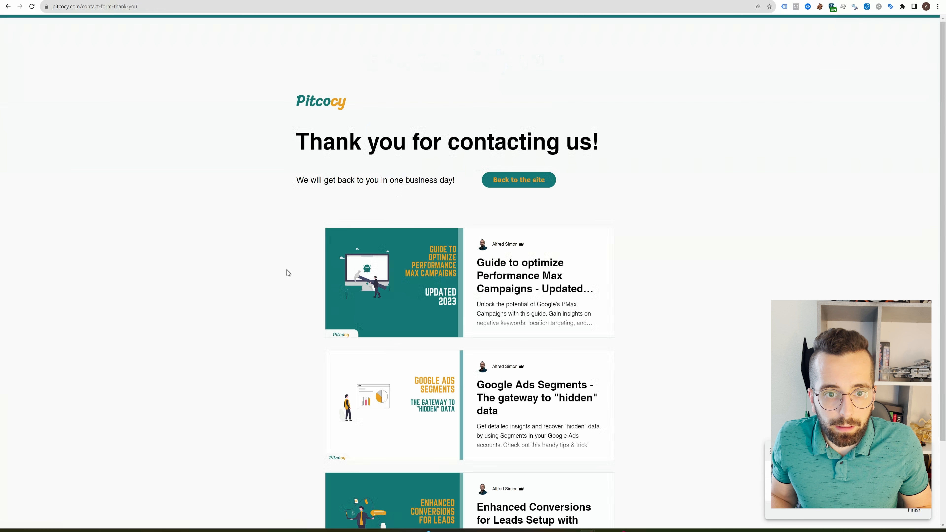
left_click(149, 1)
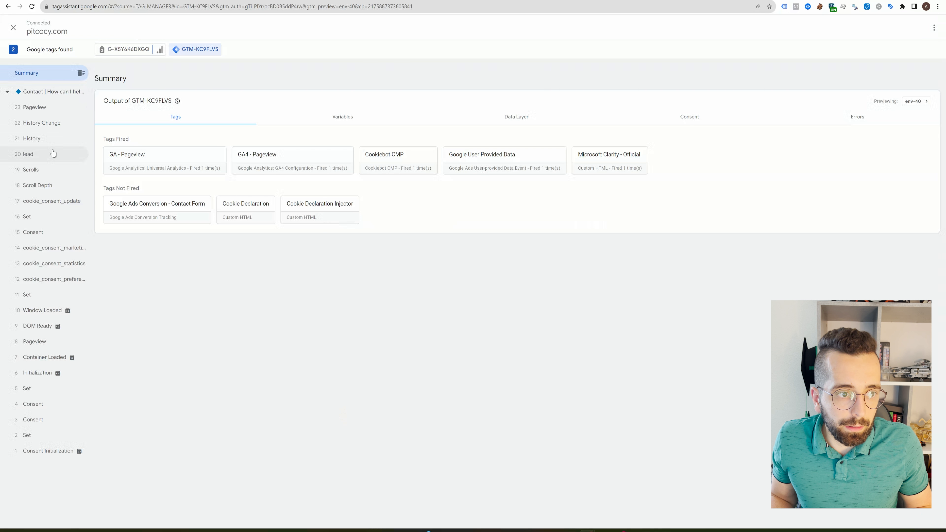
- Examine the Google User Provided Data tag fired on the lead event, checking the email value sent as user-provided data
left_click(47, 158)
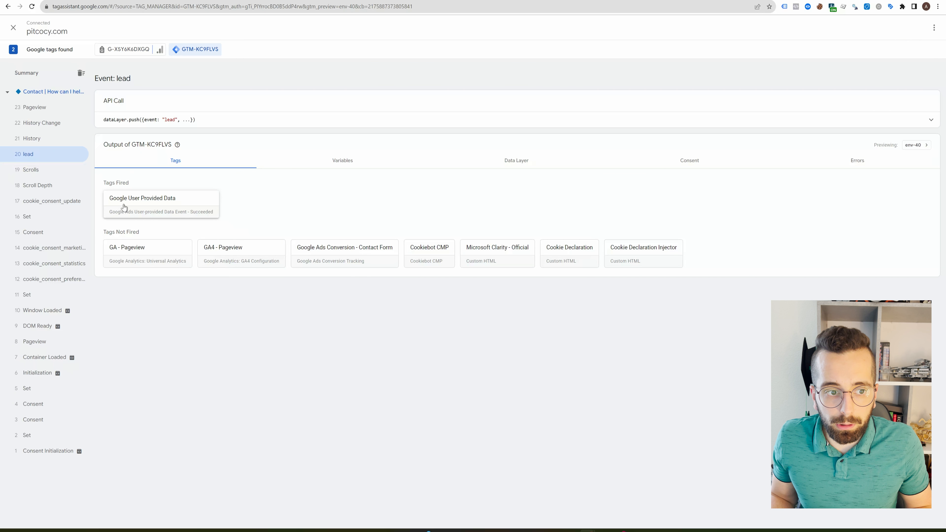
left_click(149, 207)
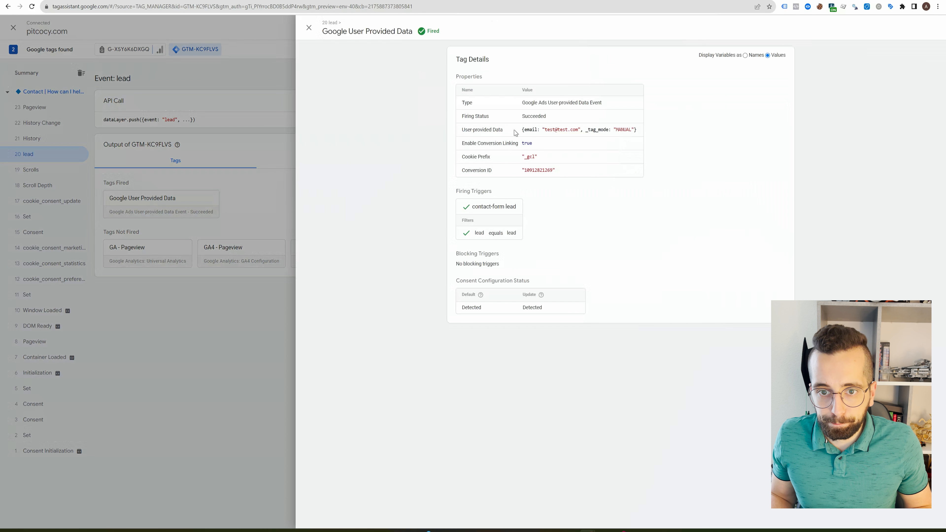
left_click_drag(521, 130, 585, 131)
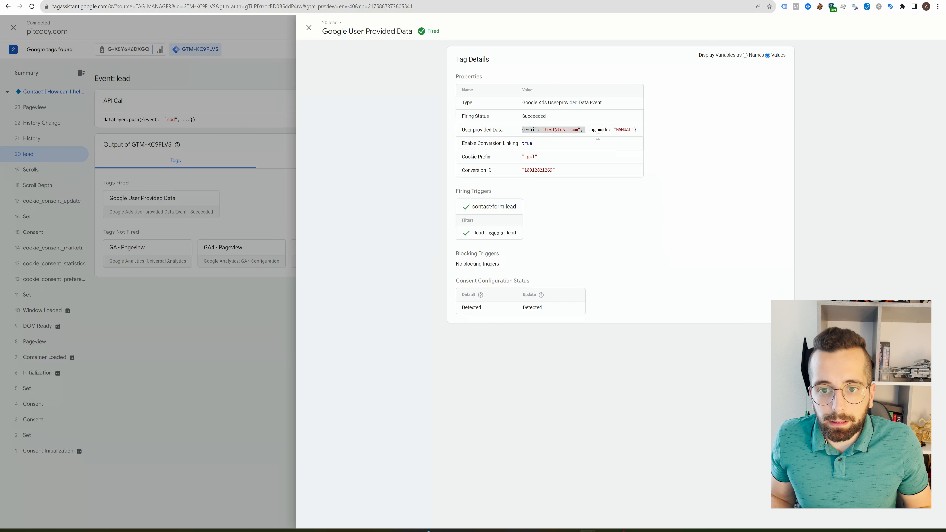
left_click(565, 132)
left_click_drag(544, 129, 576, 132)
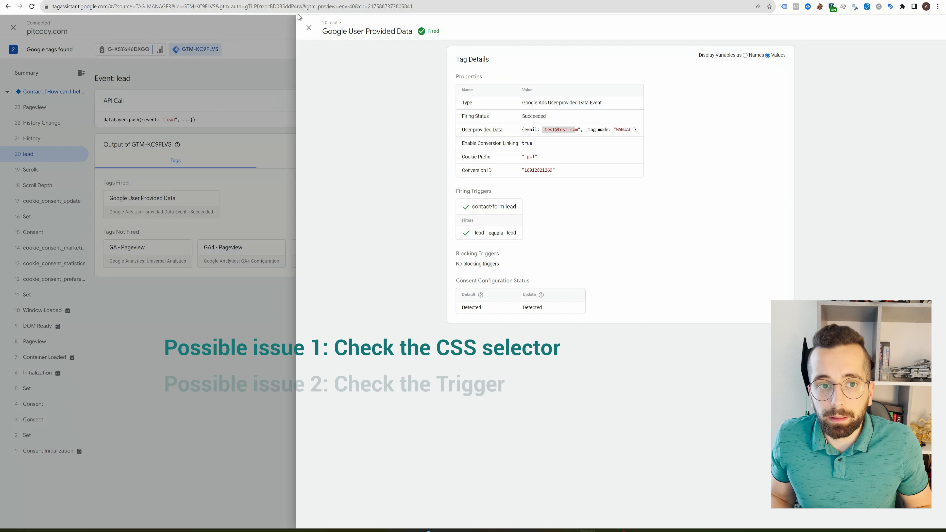
left_click(302, 29)
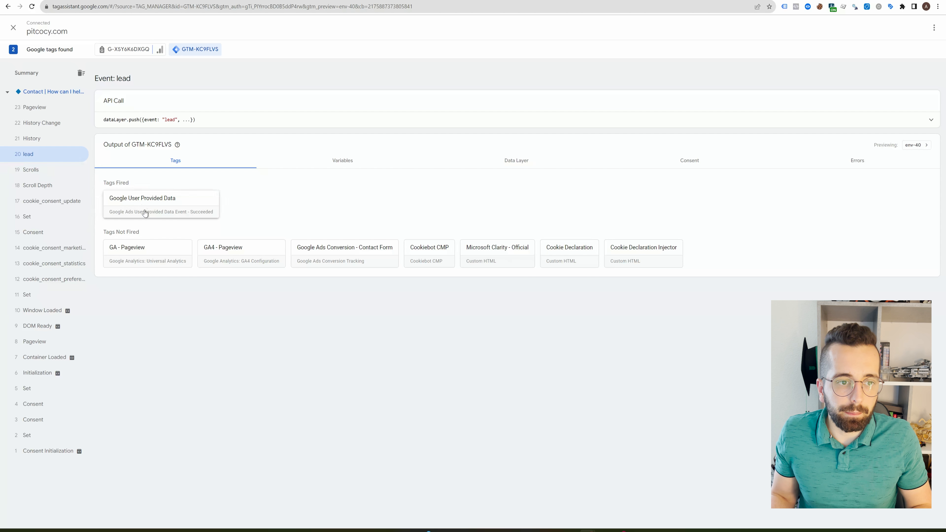
mouse_move(73, 356)
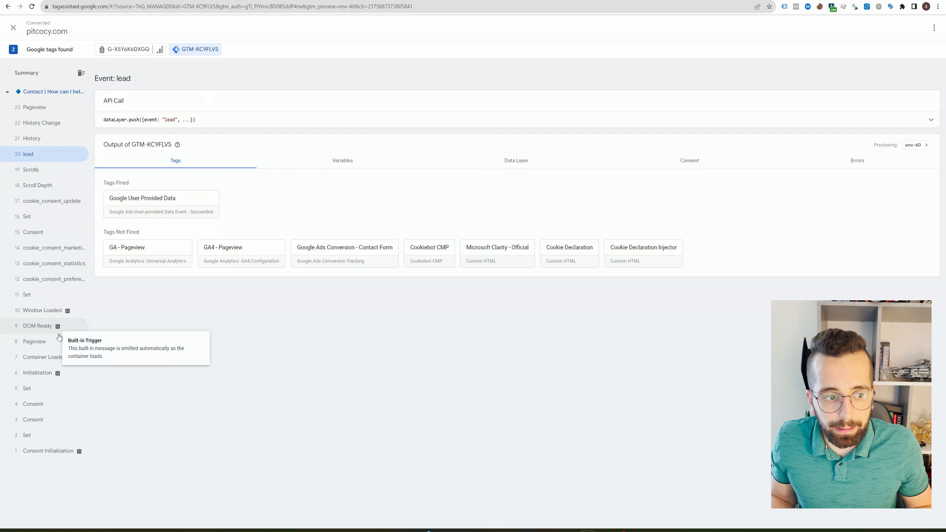
- Switch to Google Ads, close the Google tag management view, and open the uploads page of the conversions section
key("ctrl+Tab")
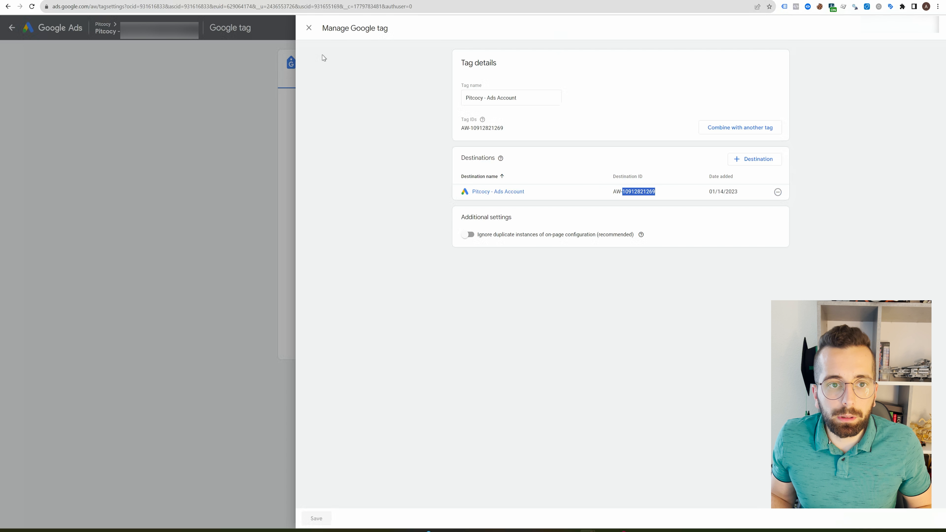
left_click(308, 27)
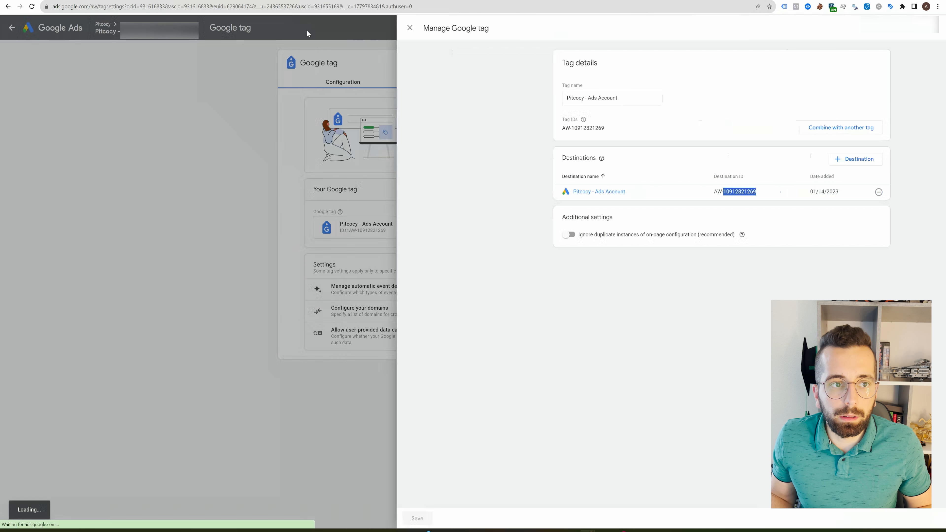
left_click(768, 39)
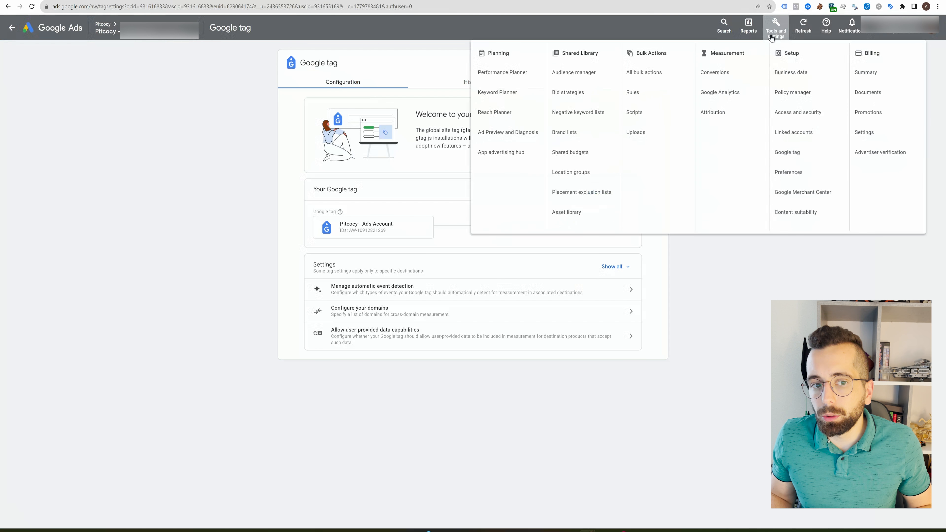
left_click(714, 78)
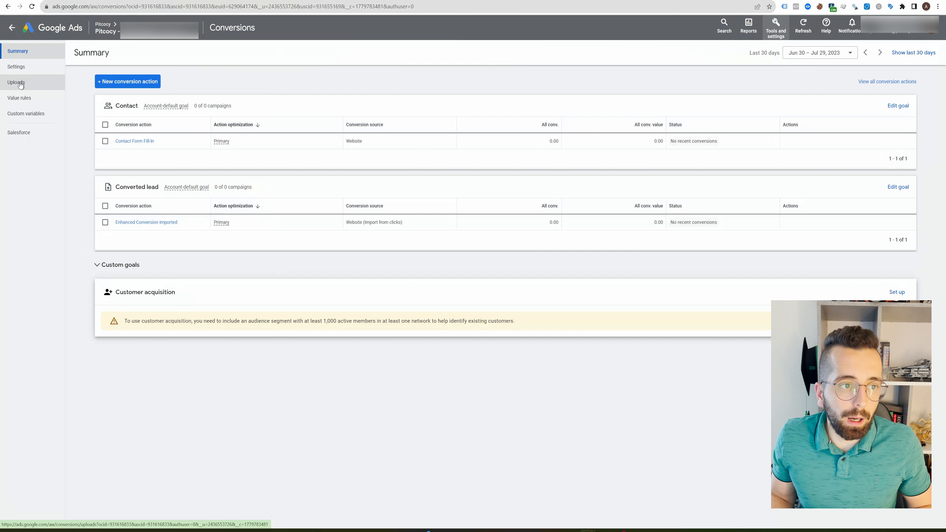
left_click(20, 84)
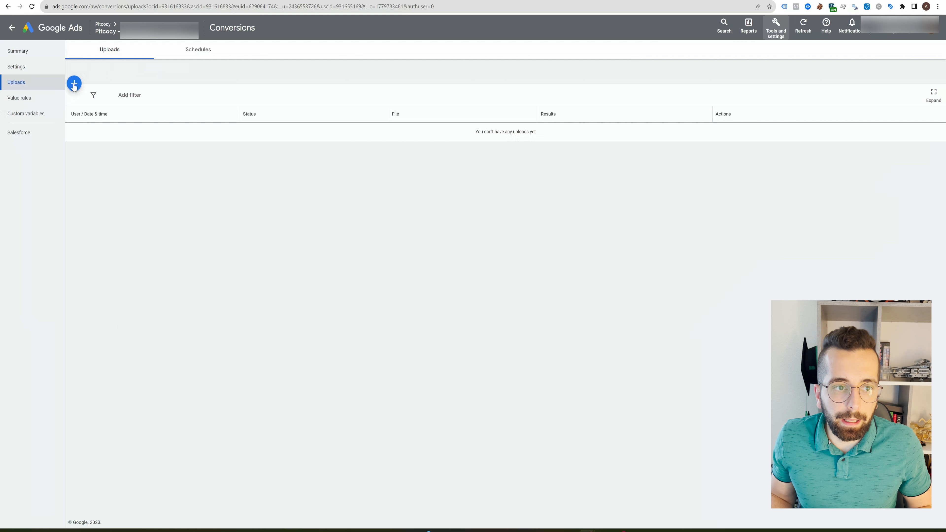
- Start a new conversion upload and open the Google Sheets template for conversions from clicks (enhanced conversions for leads)
left_click(74, 86)
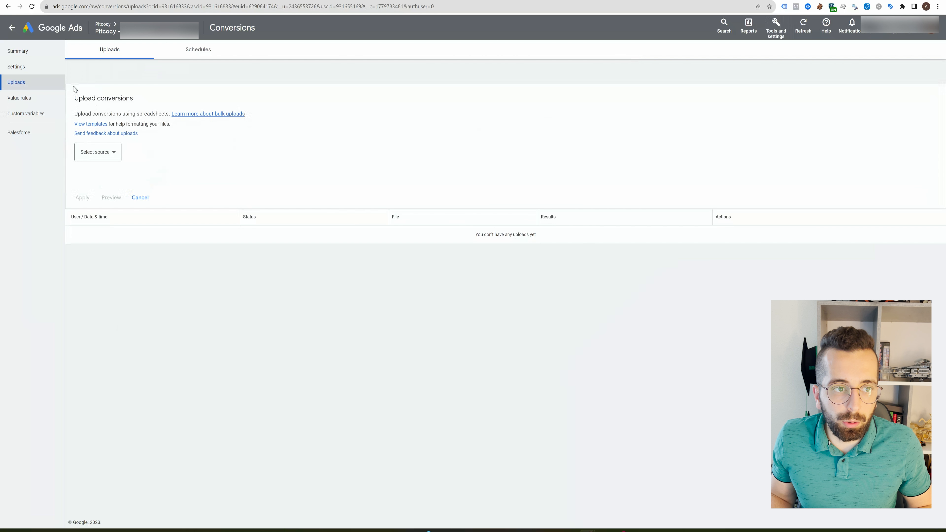
left_click(95, 127)
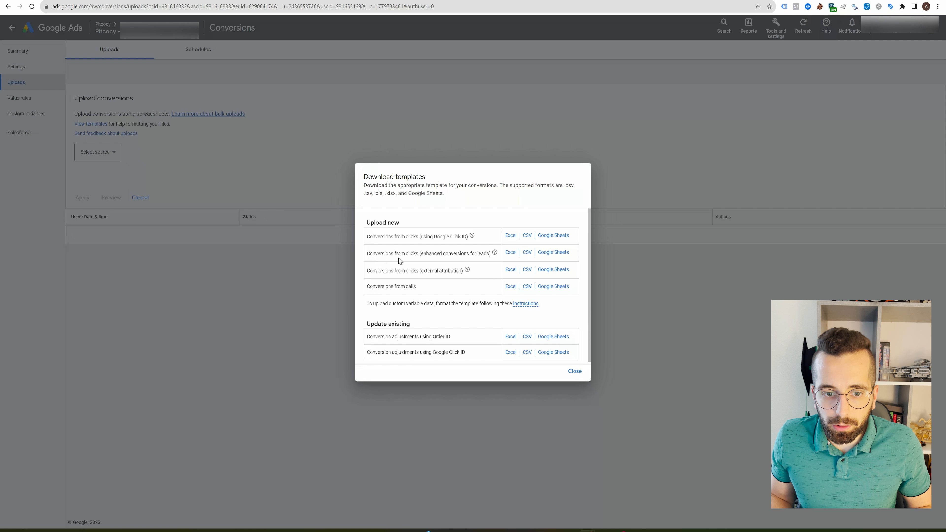
left_click(554, 253)
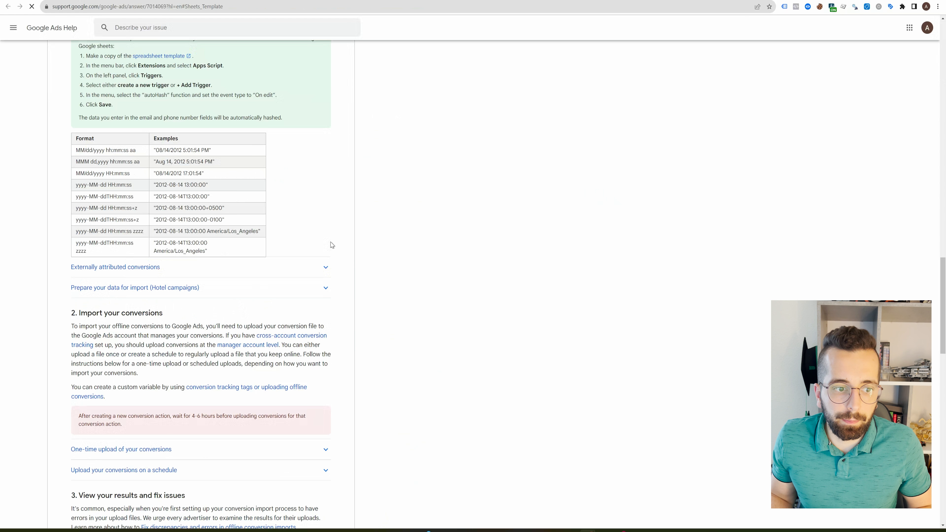
- Find the data hashing example in the help article and make a copy of its linked spreadsheet template
scroll(251, 254, "up", 2)
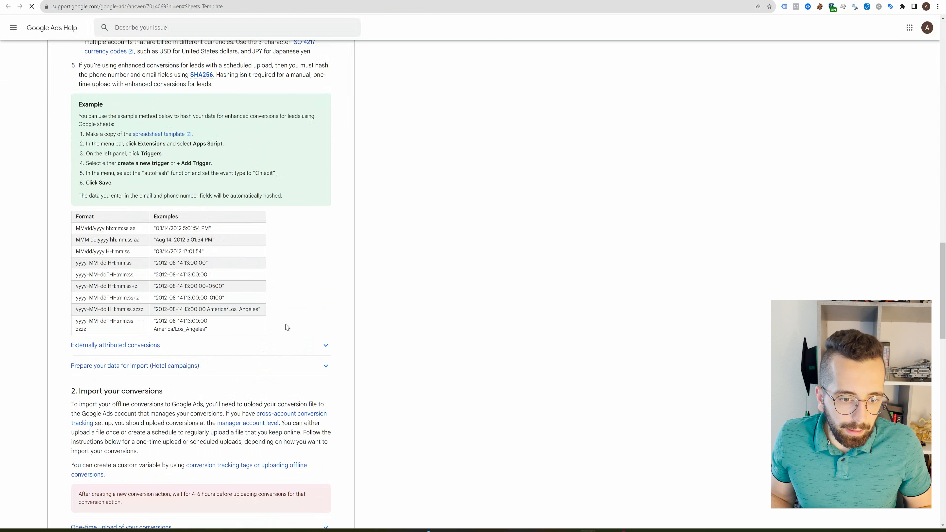
scroll(286, 326, "down", 3)
scroll(286, 327, "up", 6)
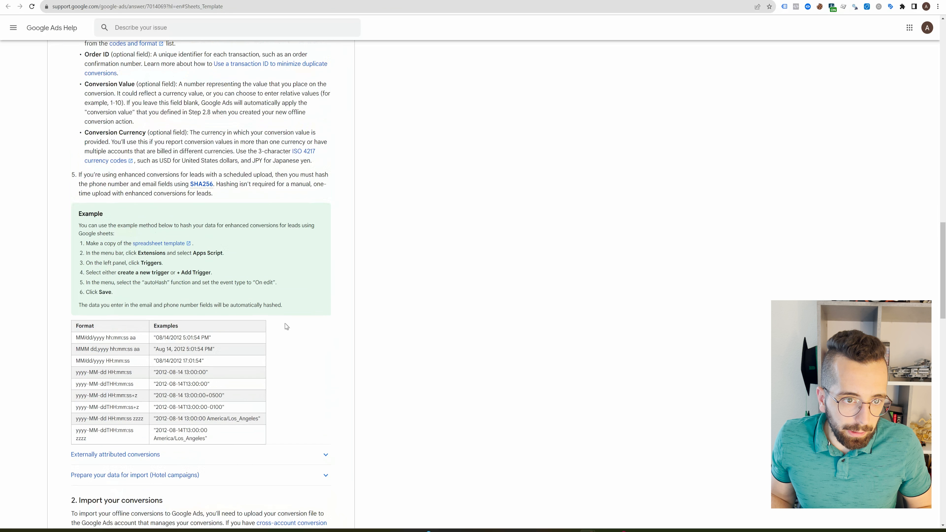
scroll(285, 326, "down", 3)
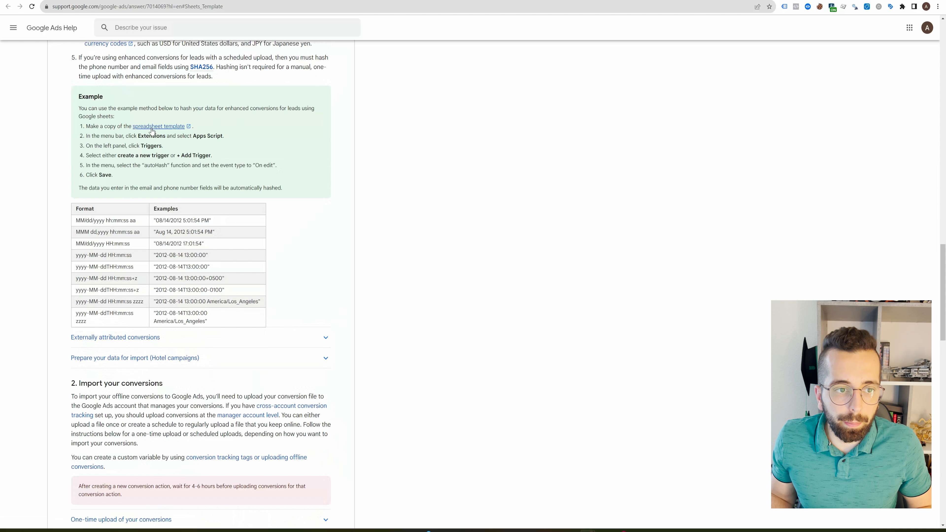
left_click_drag(86, 127, 172, 132)
left_click(171, 128)
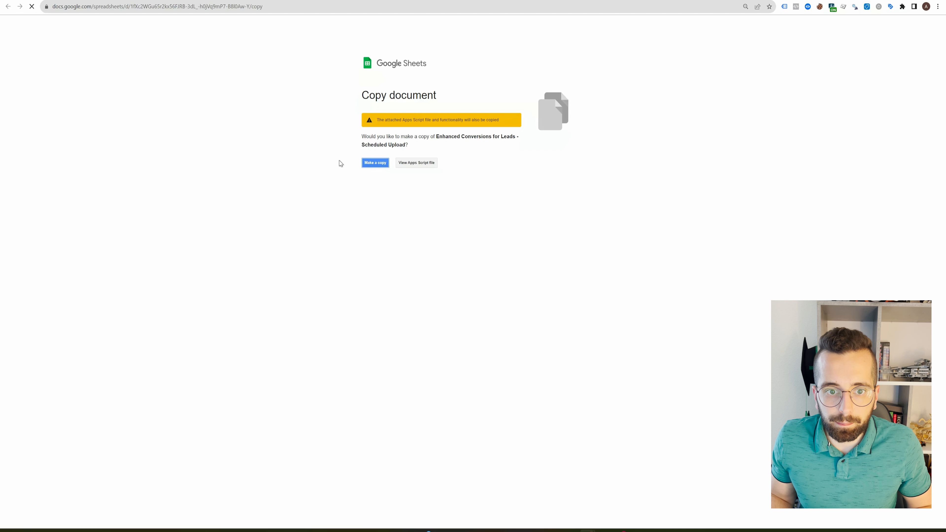
- Delete the first row of the copied template, which holds the reminder to make a copy
left_click(6, 77)
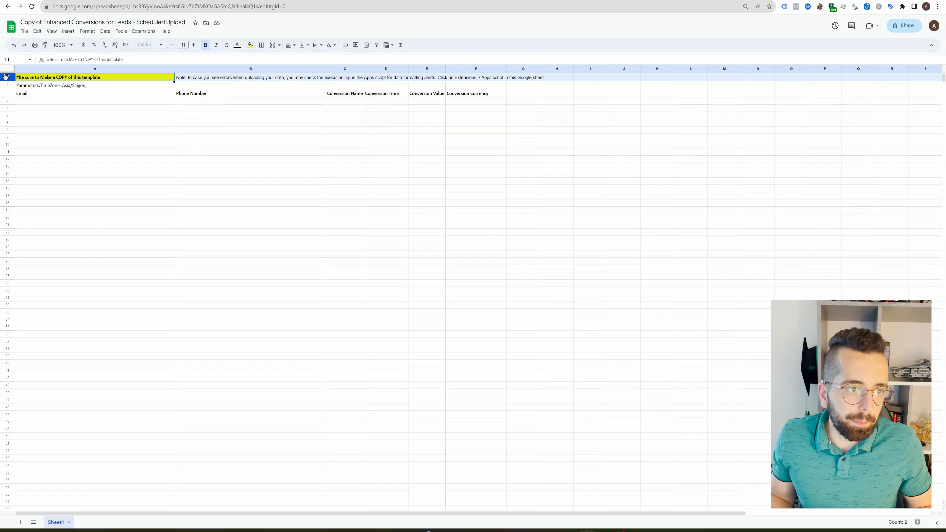
right_click(6, 76)
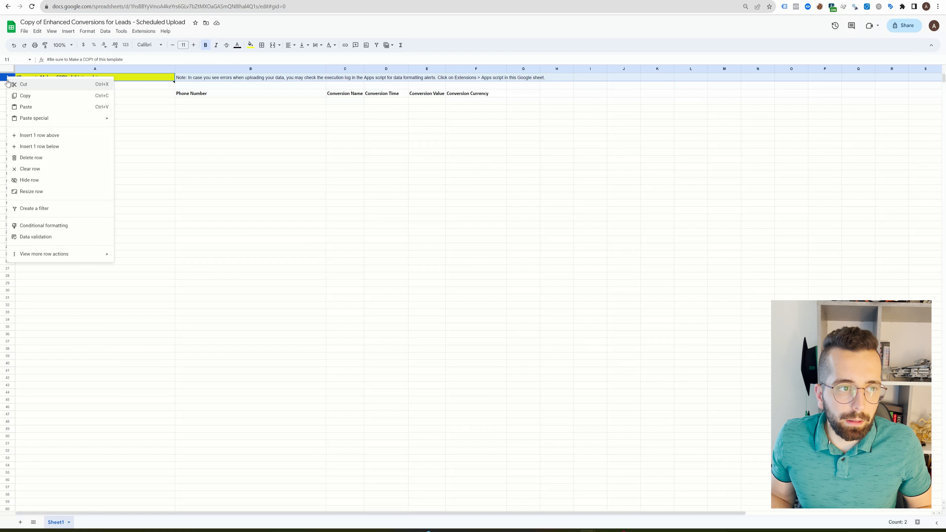
left_click(27, 158)
left_click(83, 152)
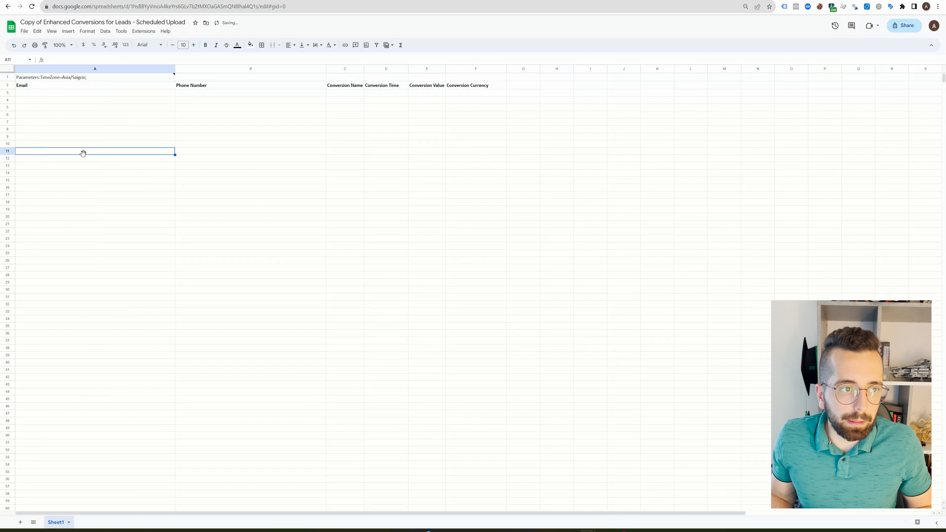
- Set the time zone parameter in cell A1 to "Parameters:TimeZone=Europe/Amsterdam;"
left_click(90, 78)
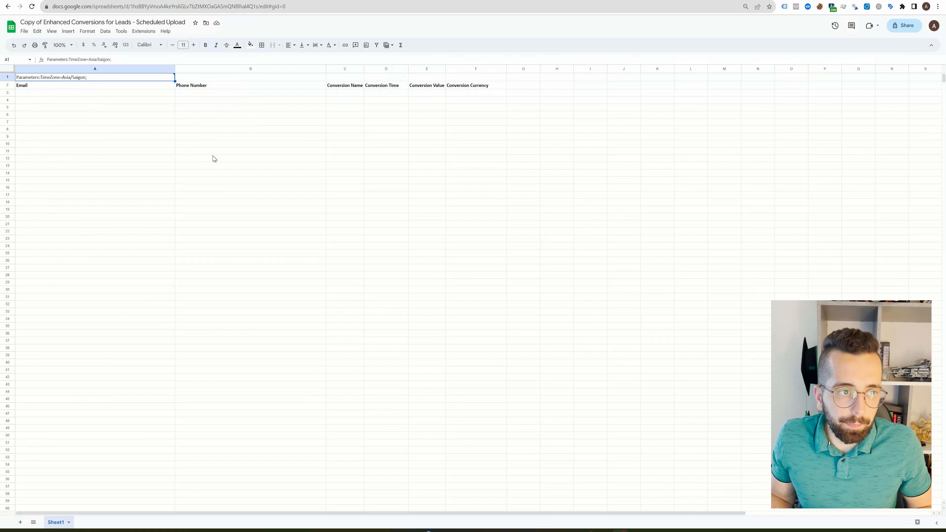
mouse_move(58, 81)
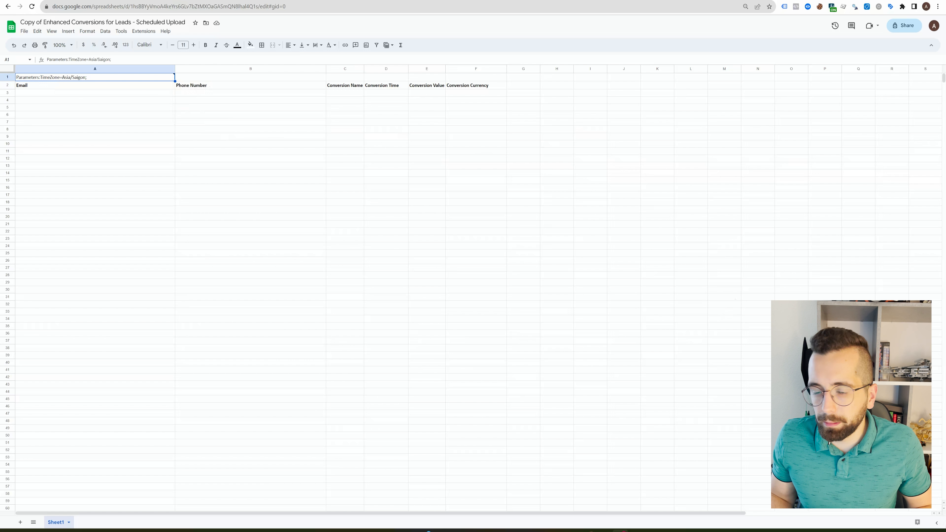
type("Parameters:TimeZone=Europe/Amsterdam;")
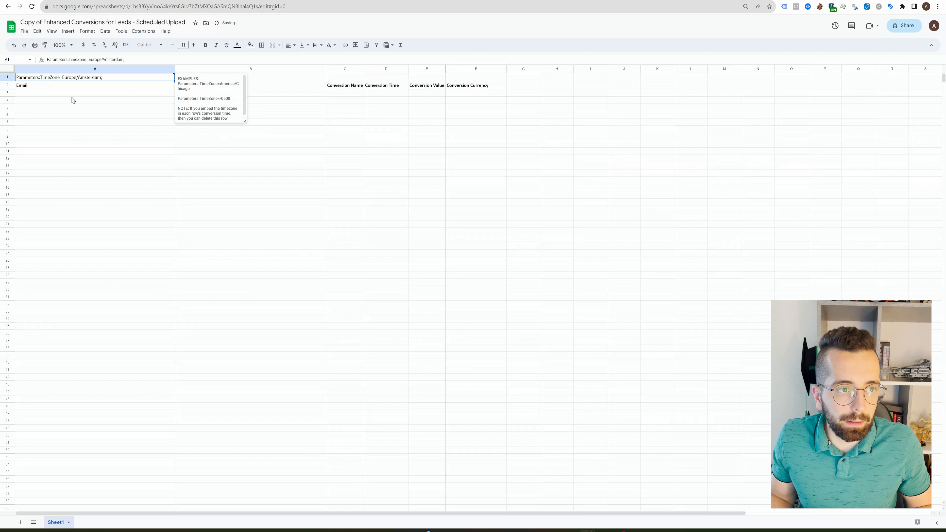
left_click(71, 95)
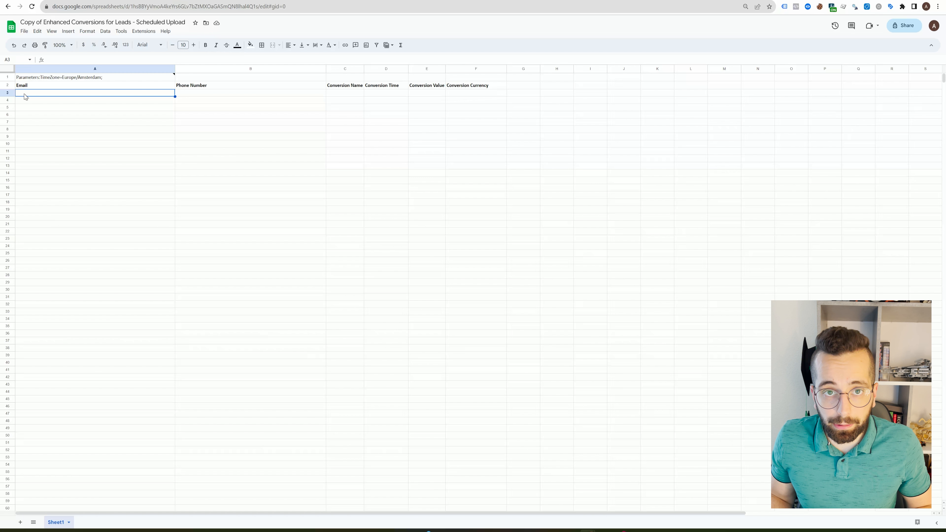
- Delete the Phone Number column from the template
left_click(228, 94)
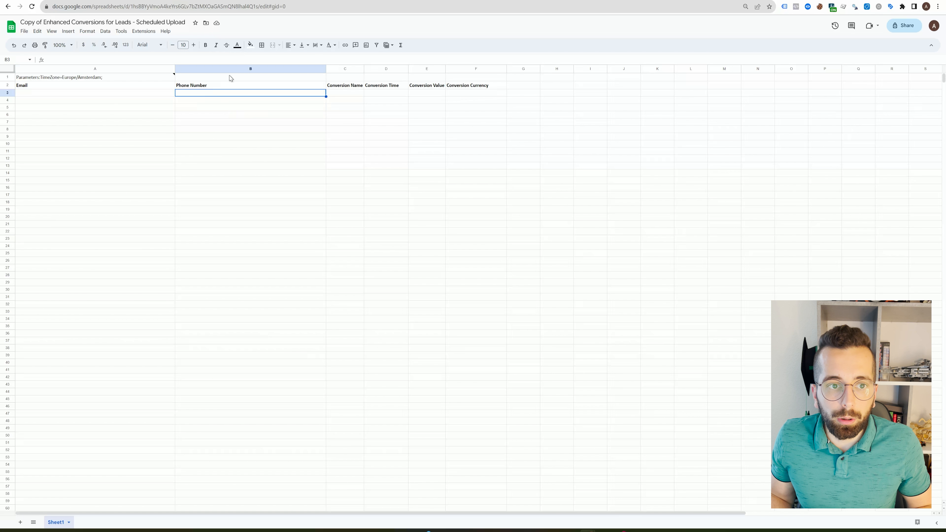
left_click(232, 68)
right_click(232, 67)
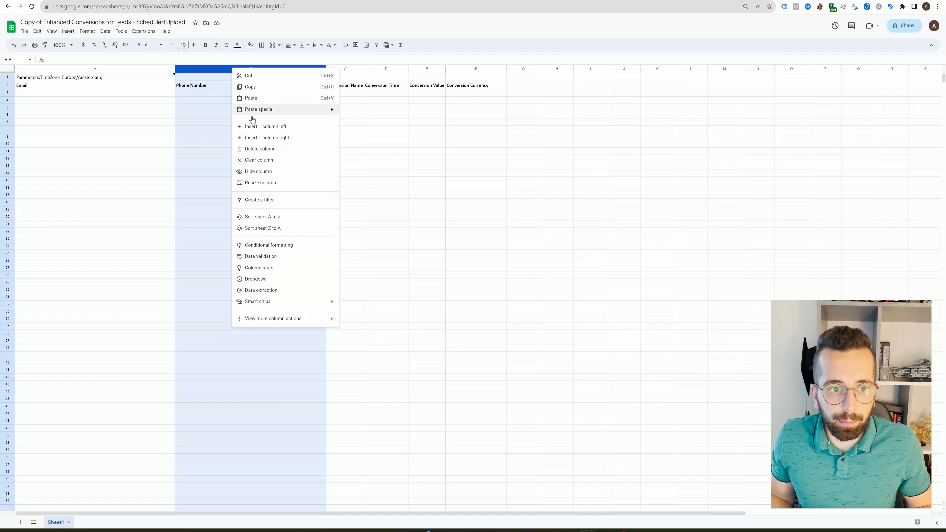
left_click(256, 149)
left_click(244, 144)
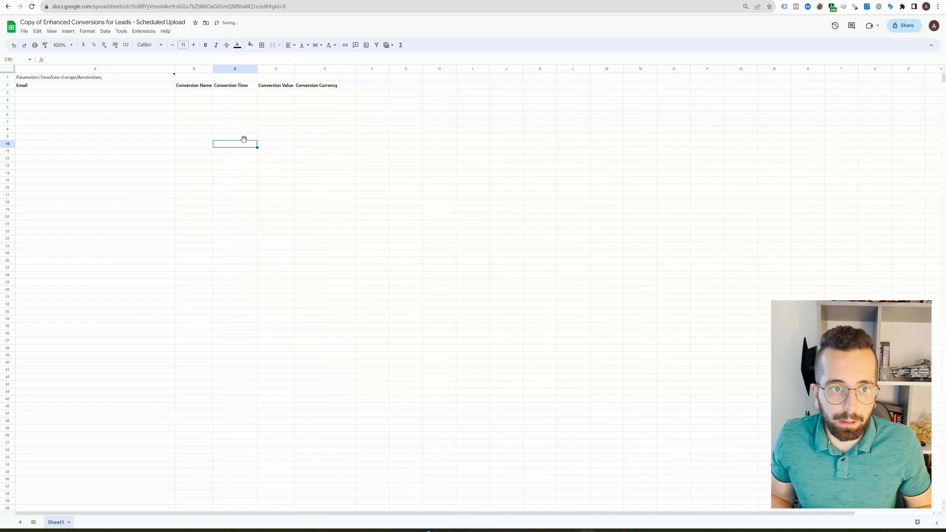
- Widen the Conversion Name, Conversion Time and Conversion Value columns
left_click_drag(213, 68, 229, 68)
left_click(208, 94)
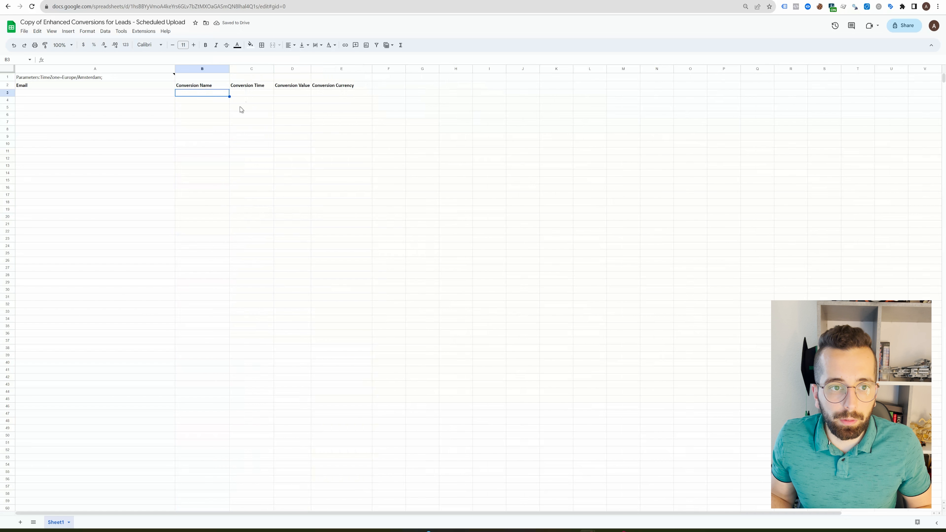
left_click(262, 94)
left_click_drag(274, 68, 342, 69)
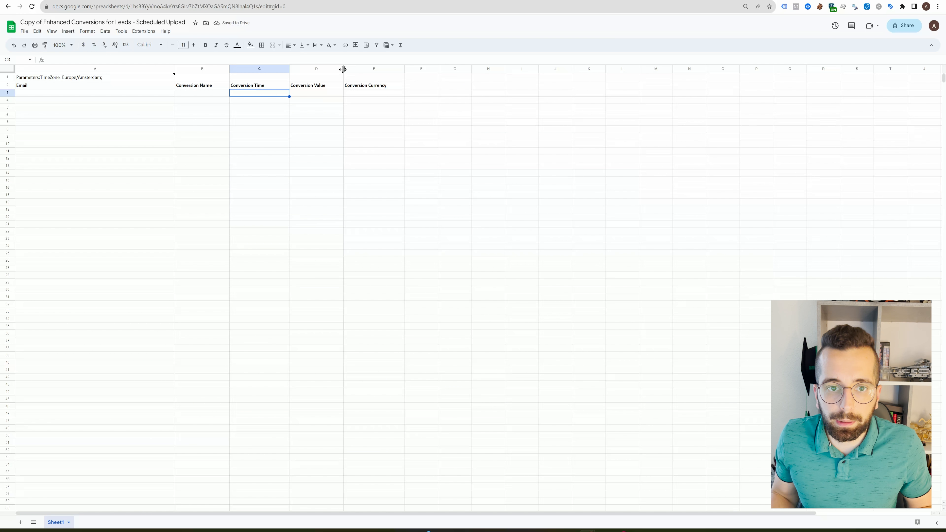
- Delete the Conversion Value and Conversion Currency columns from the template
left_click(313, 92)
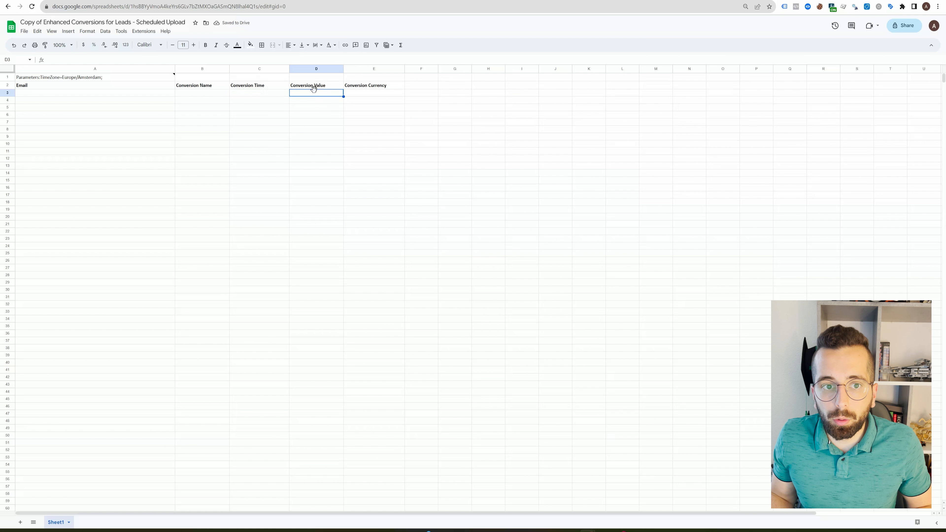
left_click(363, 94)
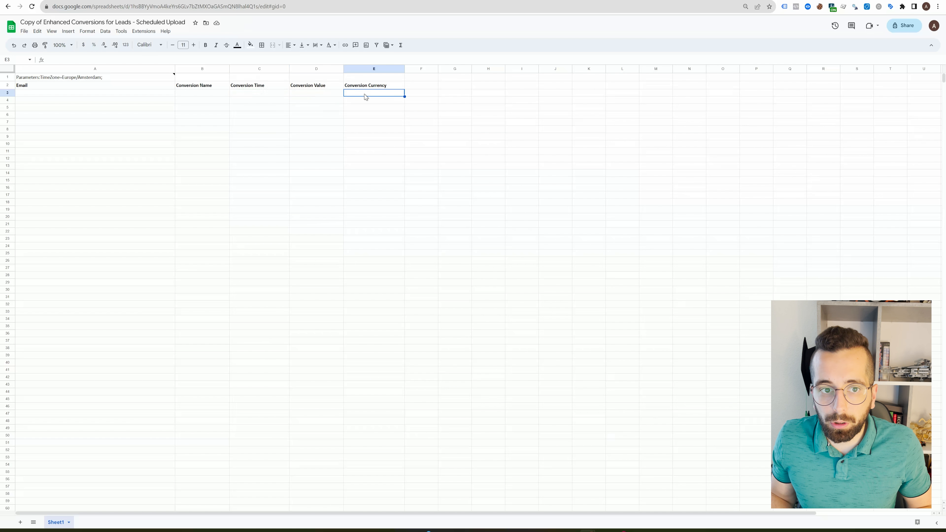
left_click(317, 96)
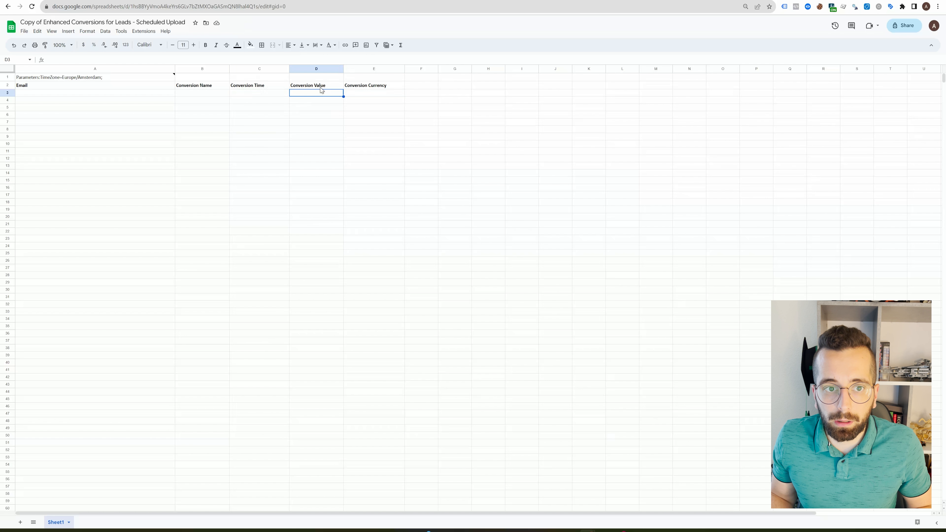
left_click(321, 70)
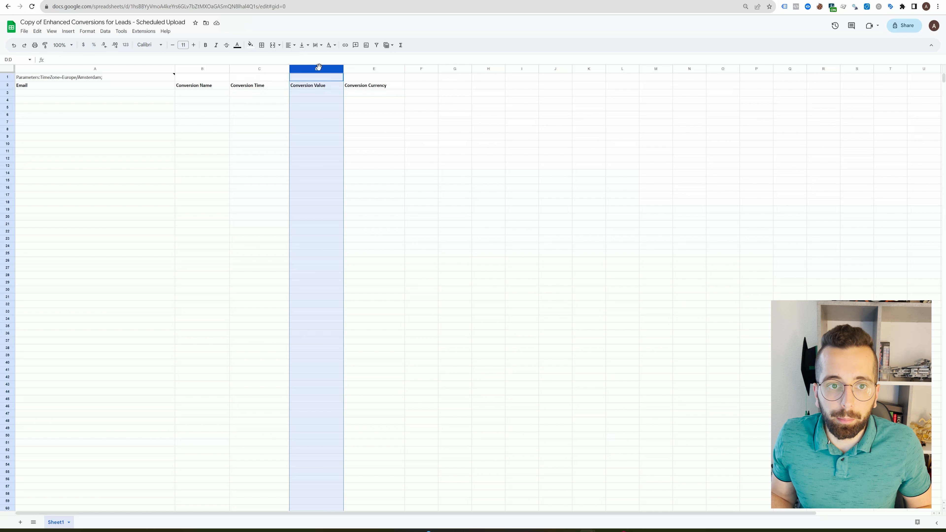
left_click(359, 69, "shift")
right_click(359, 67)
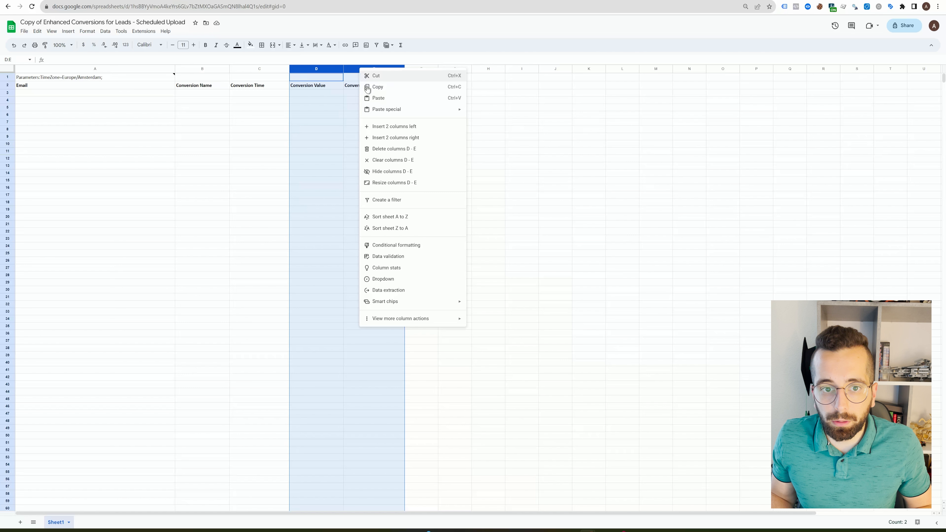
left_click(381, 148)
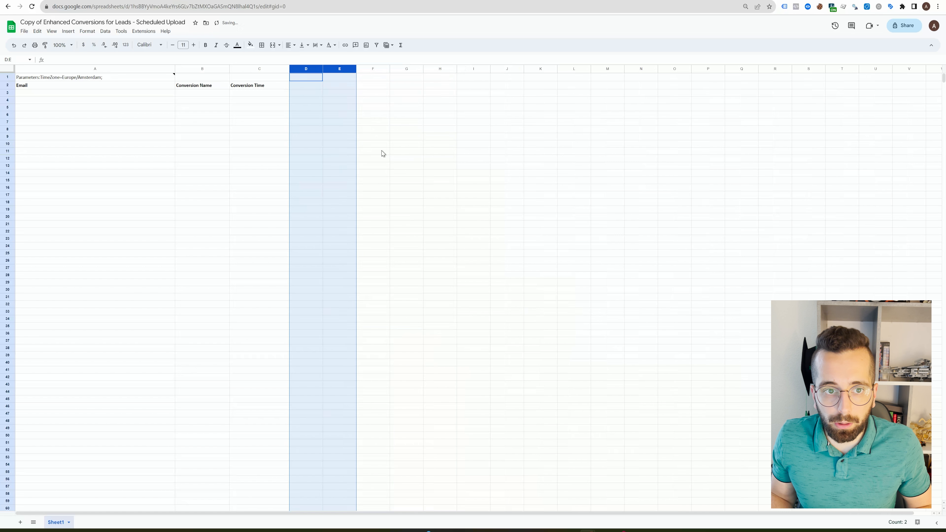
- Switch to the Hashing Functions spreadsheet and enter a test email address in cell A4 of the INPUT sheet
left_click(131, 93)
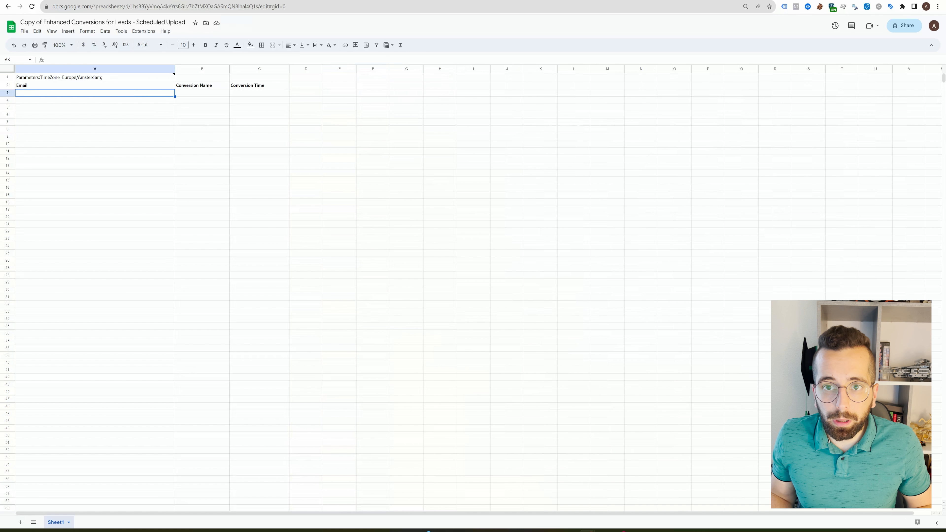
key("ctrl+Tab")
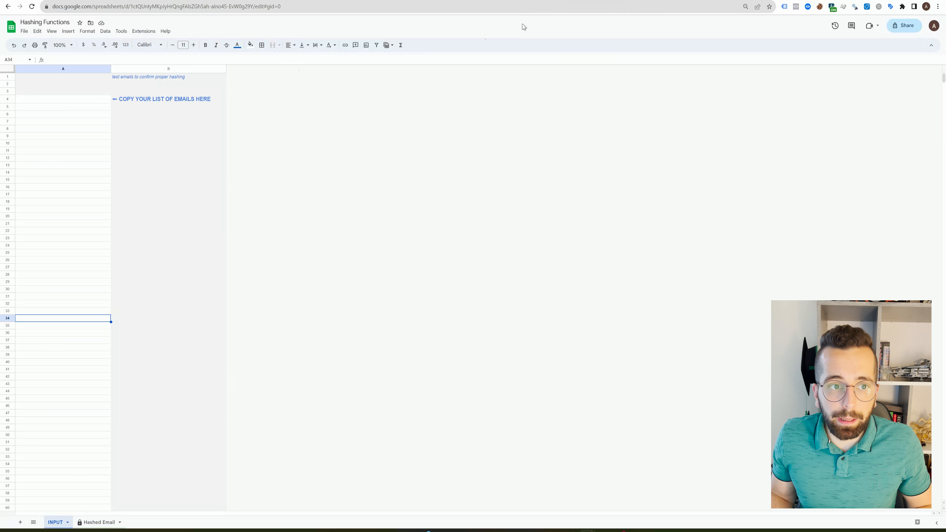
left_click(74, 103)
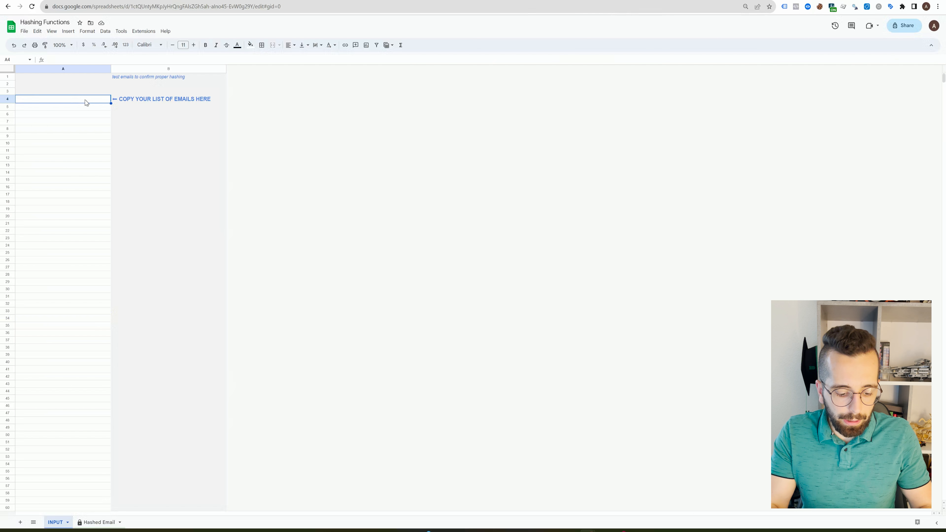
type("test@test")
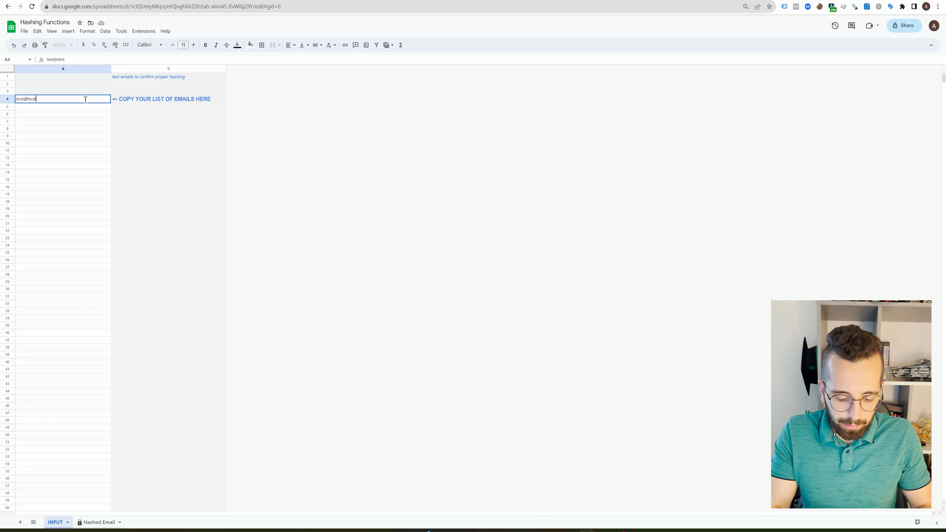
type(".com")
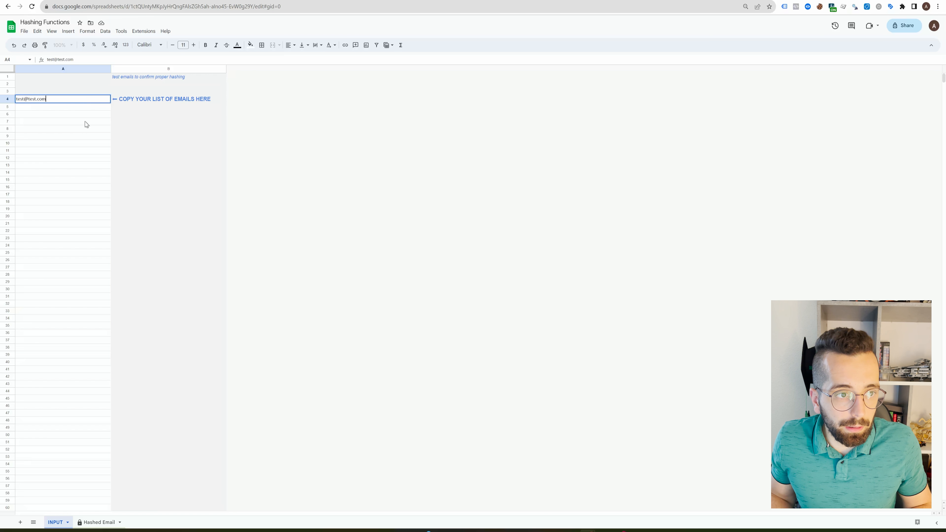
left_click(85, 121)
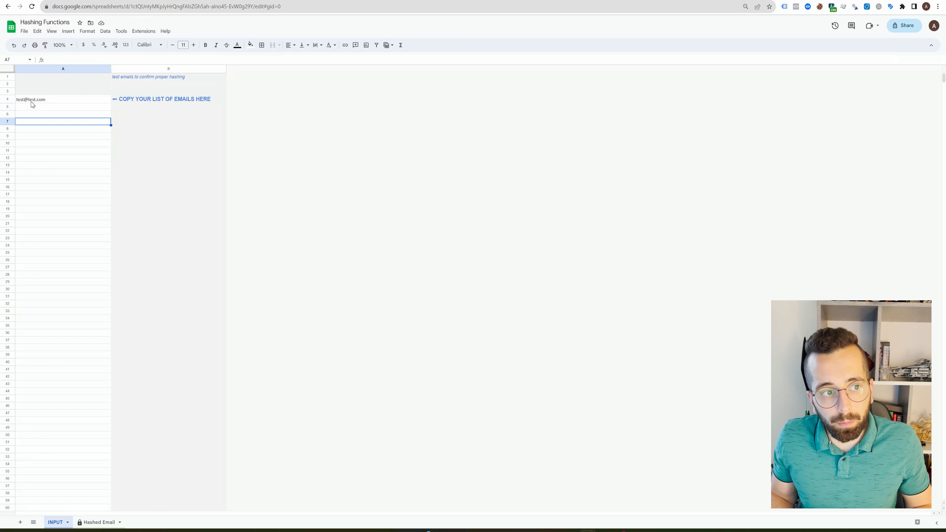
left_click(47, 103)
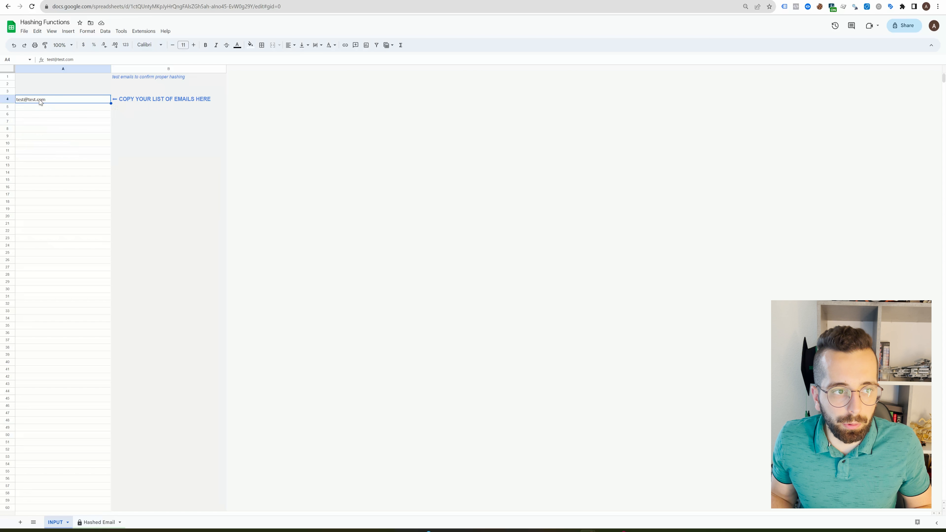
- Copy the hash in A4 of the Hashed Email sheet into cell A3 of the upload template and widen the Email column
left_click(96, 523)
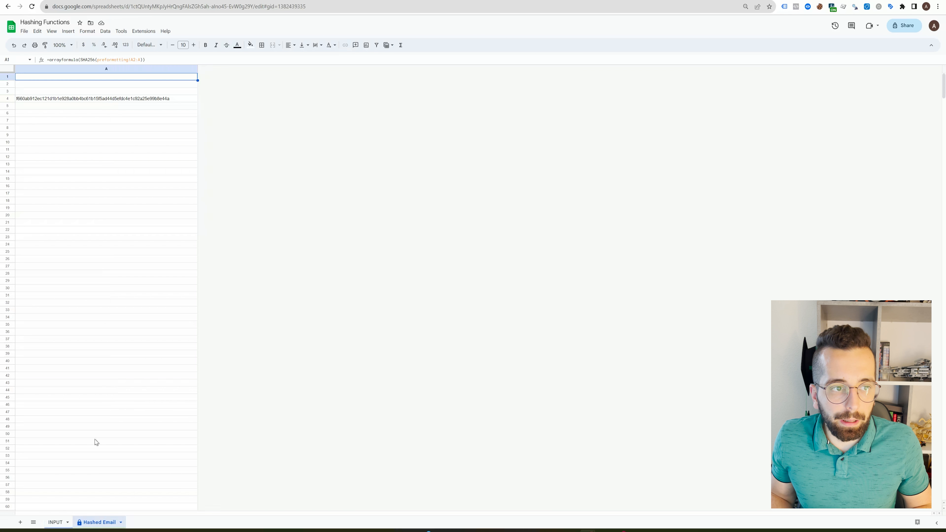
left_click(109, 98)
key("ctrl+c")
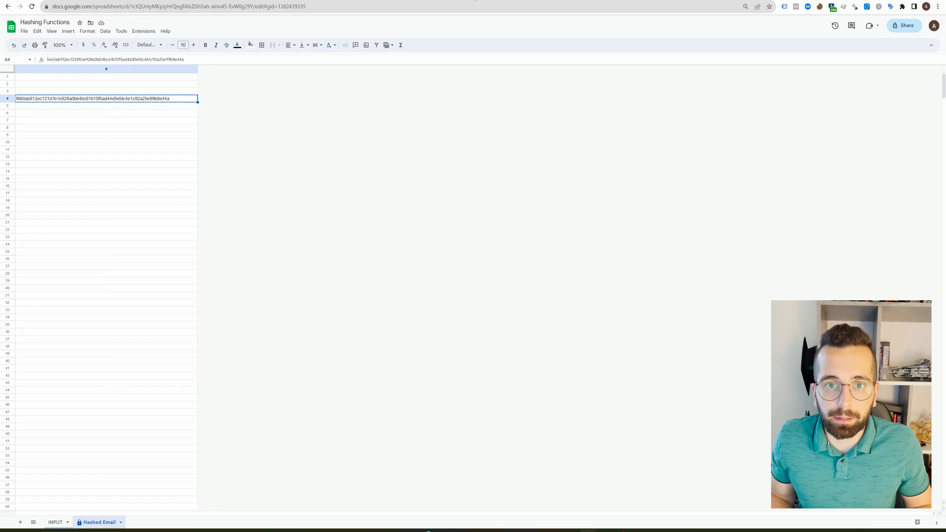
left_click(475, 1)
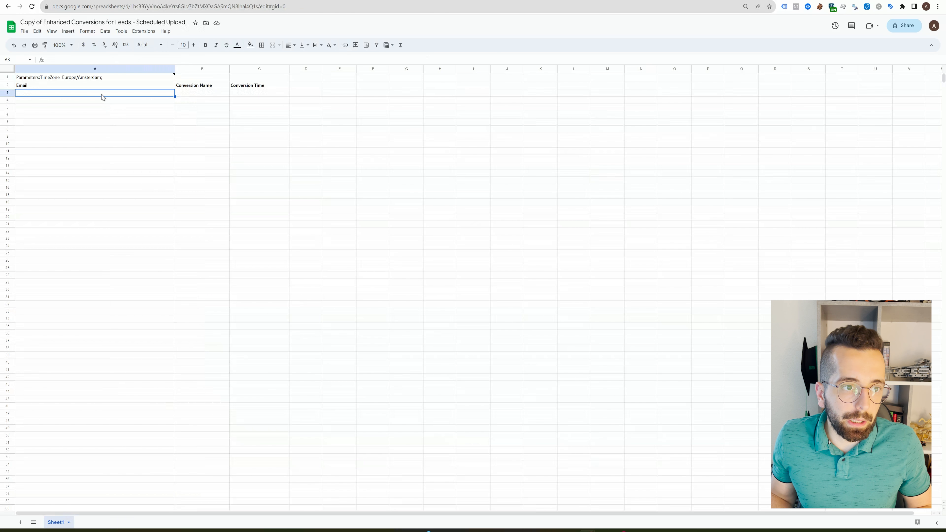
key("ctrl+v")
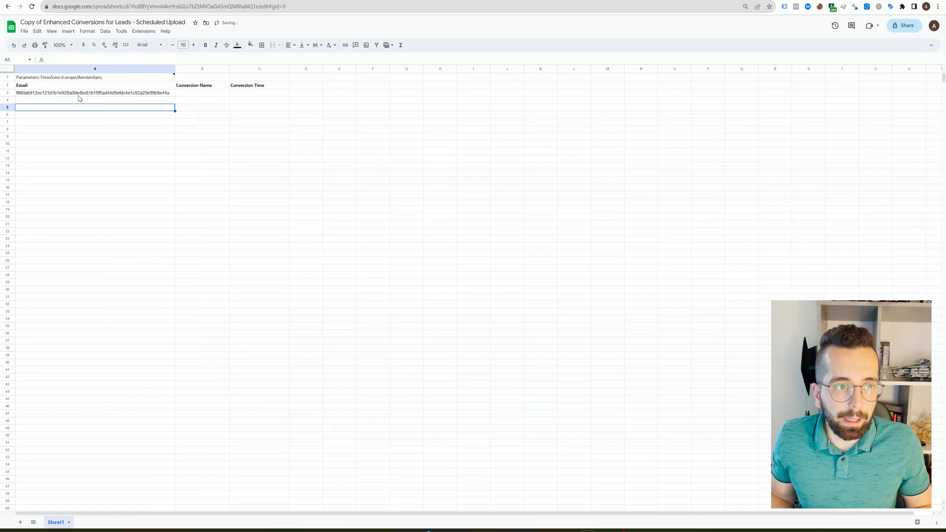
left_click_drag(175, 68, 186, 69)
left_click(50, 109)
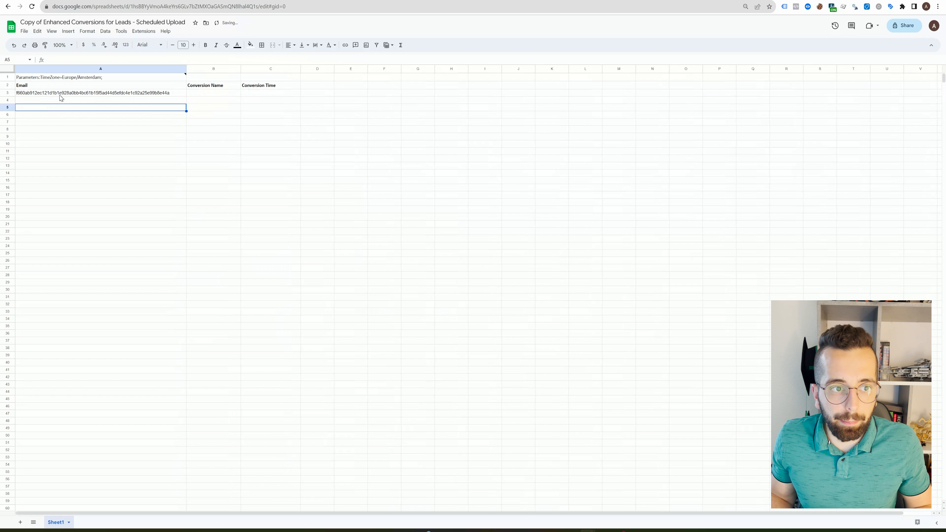
- Copy the conversion action name "Enhanced Conversion Imported" from the Google Ads conversions summary and return to the template's Conversion Name cell B3
left_click(59, 95)
left_click(203, 95)
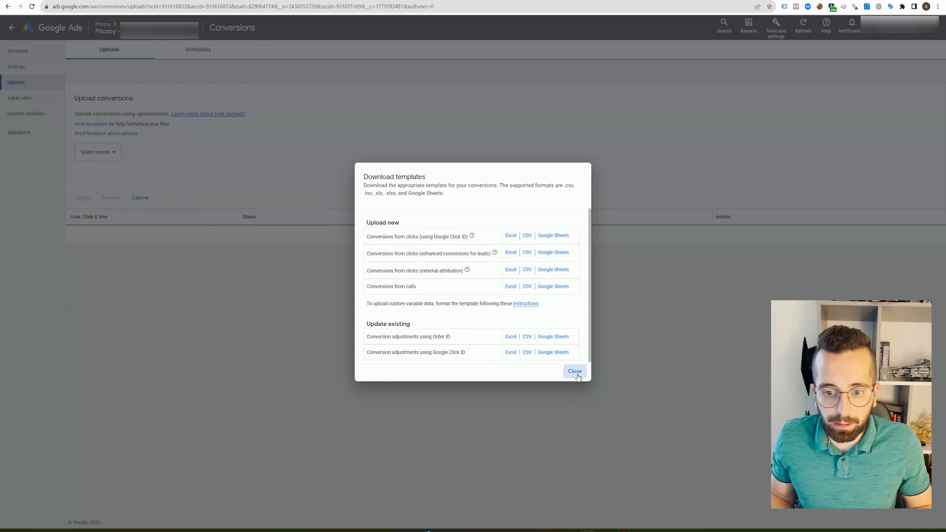
left_click(575, 371)
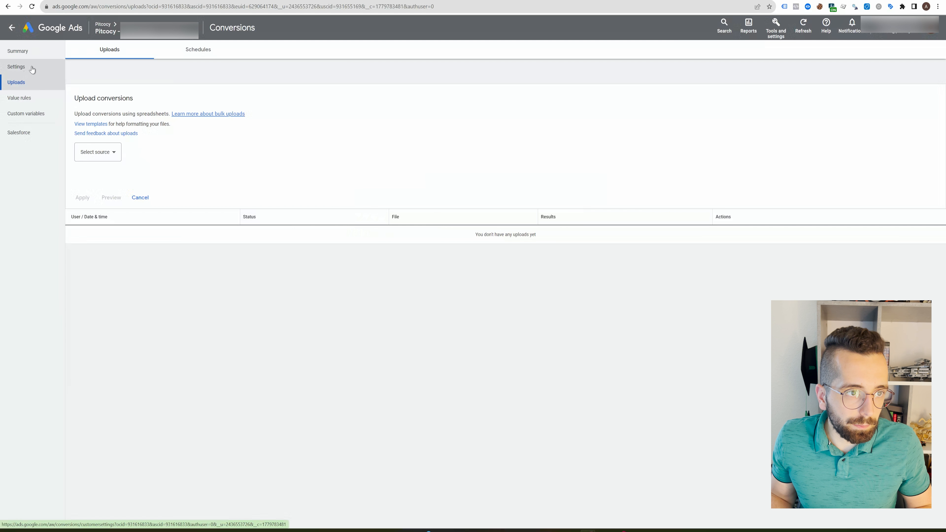
left_click(30, 51)
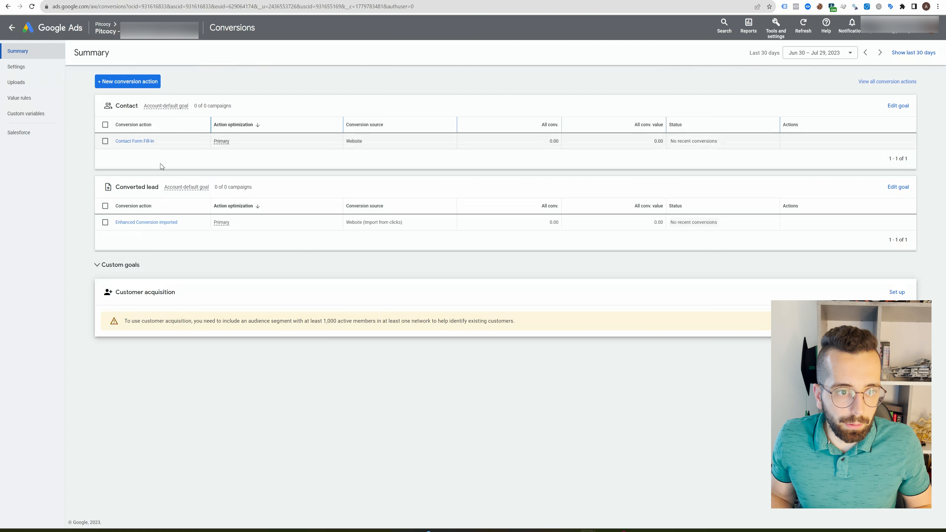
mouse_move(181, 225)
left_mouse_down()
mouse_move(114, 224)
mouse_move(183, 224)
left_mouse_up()
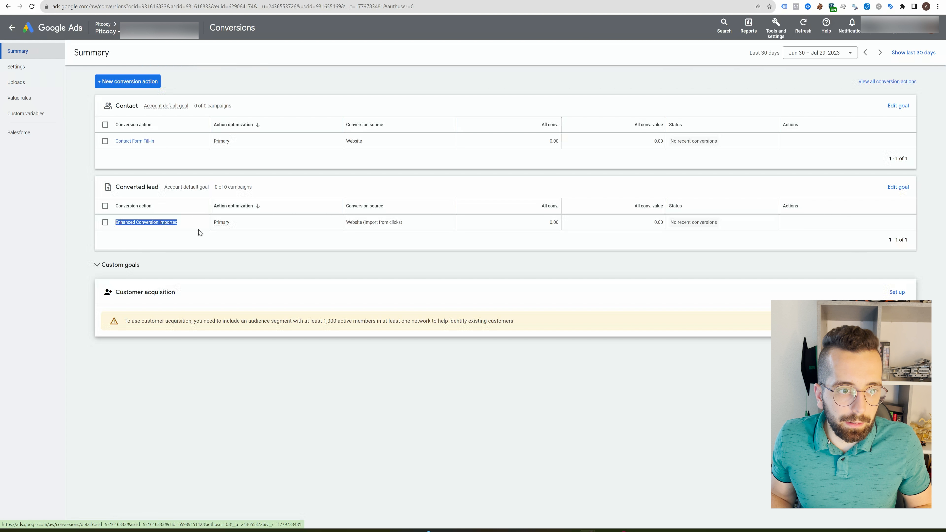
key("ctrl+Tab")
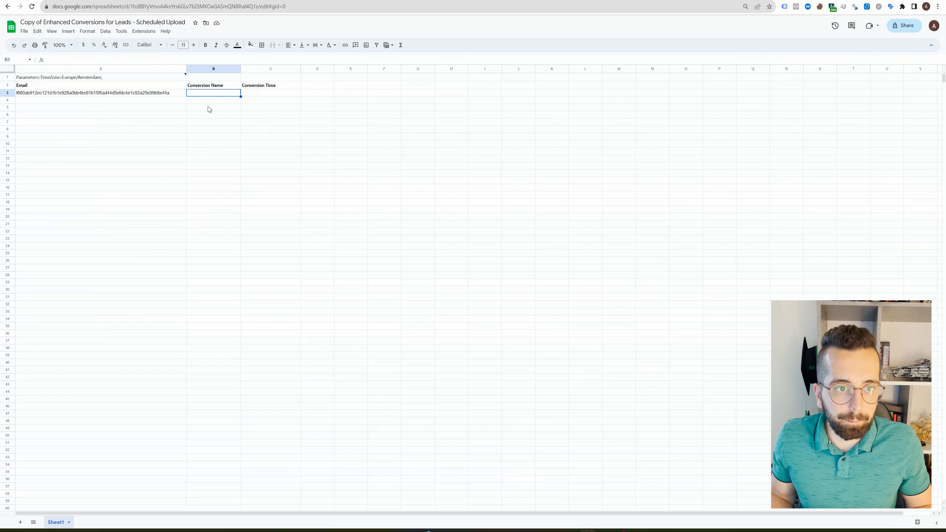
key("ctrl+v")
left_click(219, 114)
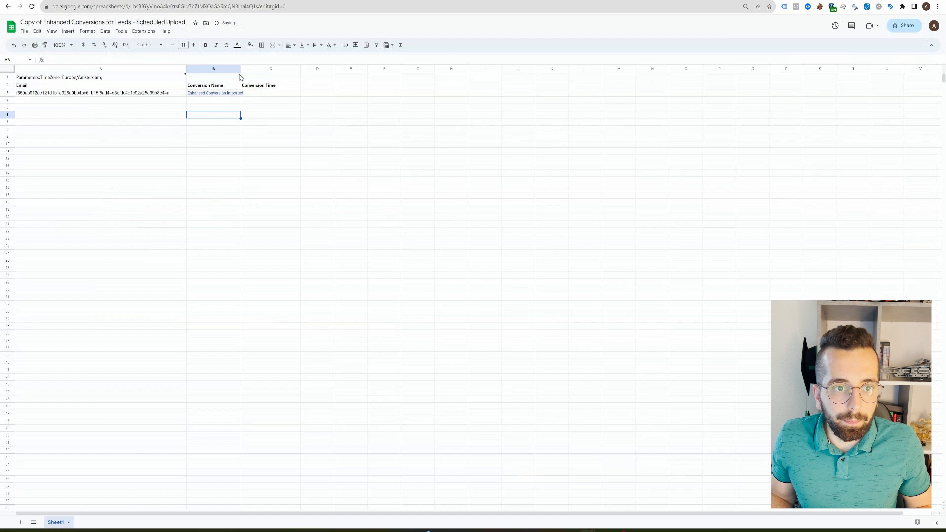
key("ctrl+z")
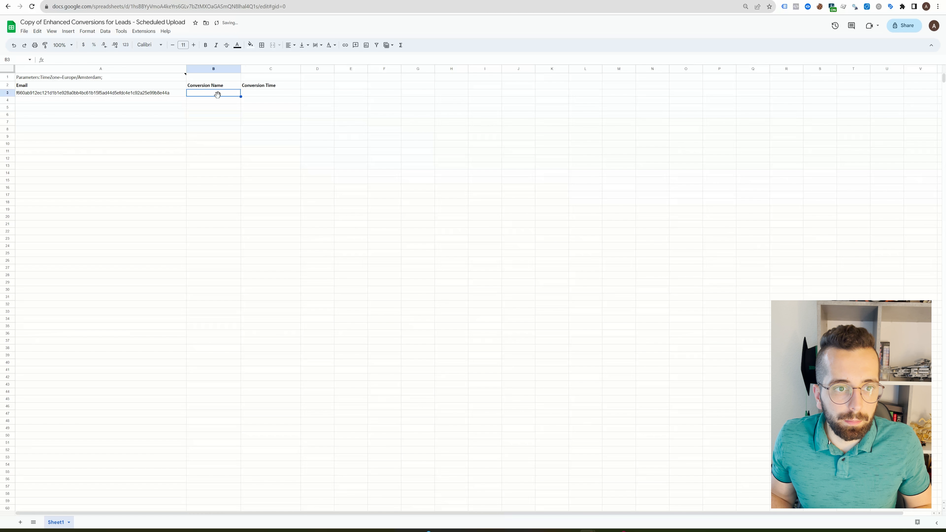
- Paste "Enhanced Conversion Imported" into cell B3 without formatting and widen the Conversion Name column
key("ctrl+shift+v")
left_click(214, 108)
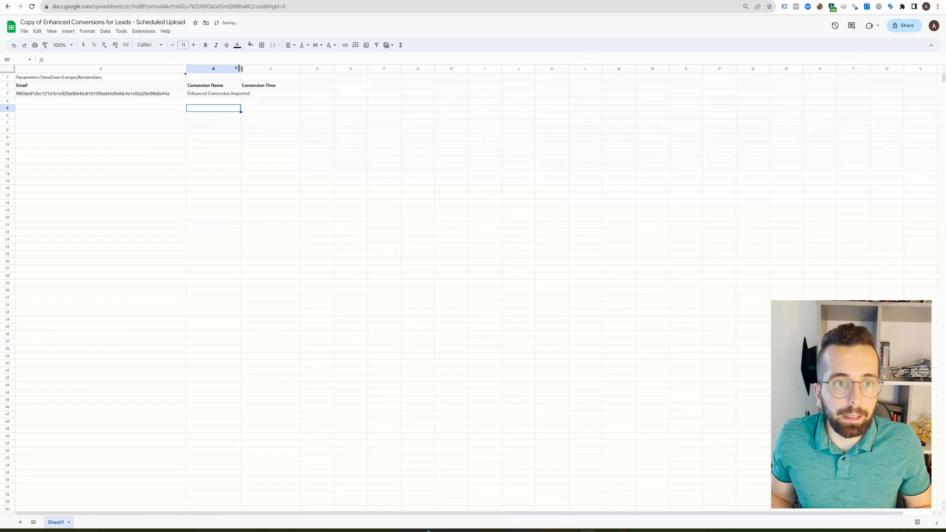
left_click_drag(241, 68, 254, 69)
- Review the accepted date formats in the Google Ads Help article and select the example "Aug 14, 2012 5:01:54 PM" for copying
left_click(260, 92)
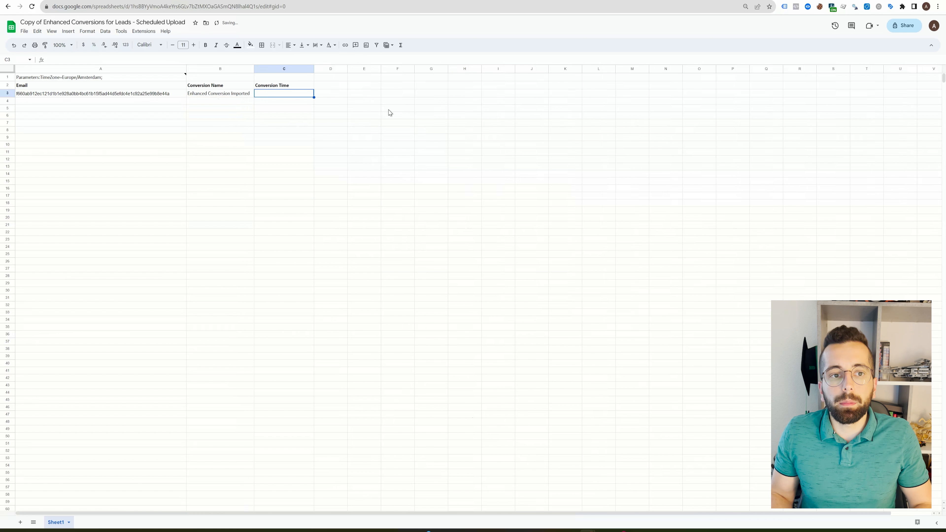
key("ctrl+shift+Tab")
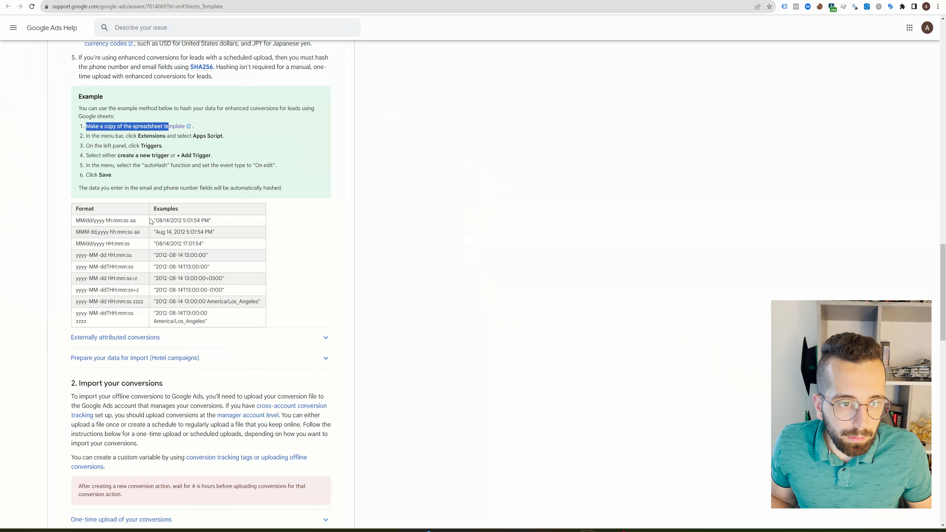
left_click_drag(153, 220, 222, 321)
left_click_drag(219, 321, 76, 223)
left_click(139, 230)
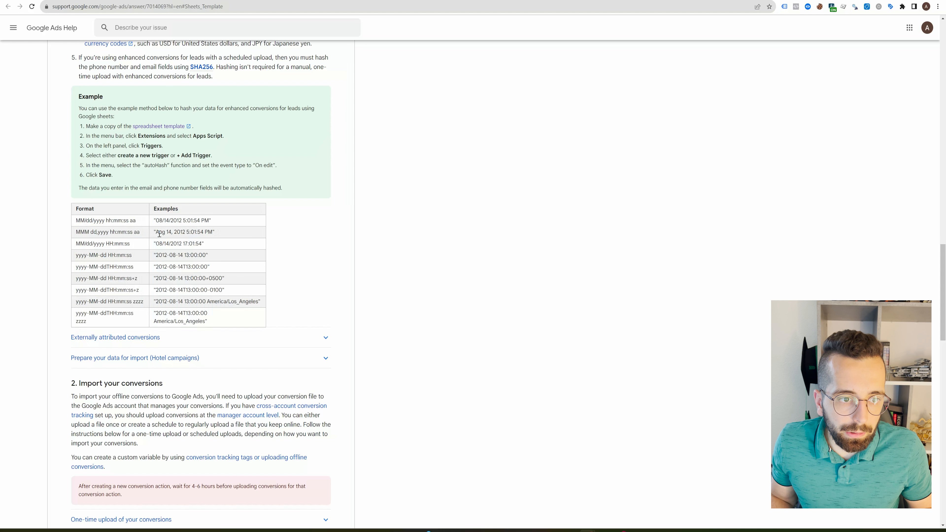
left_click_drag(156, 233, 209, 234)
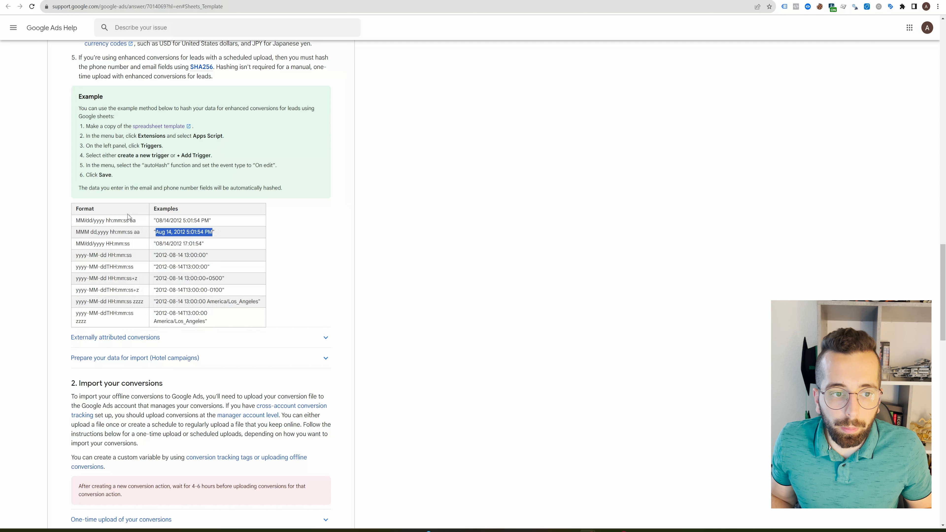
- Paste "Aug 14, 2012 5:01:54 PM" into the Conversion Time cell C3 of the template
key("ctrl+Tab")
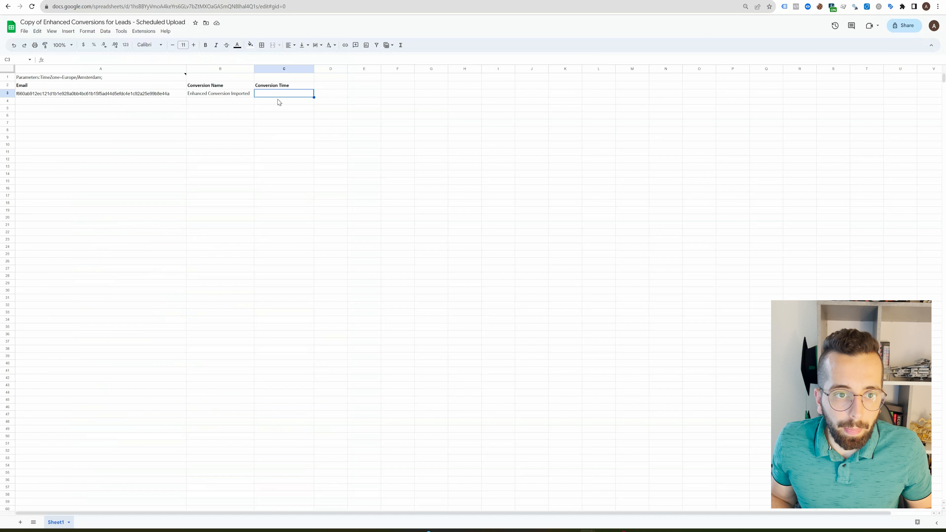
key("ctrl+v")
left_click(280, 131)
left_click(287, 95)
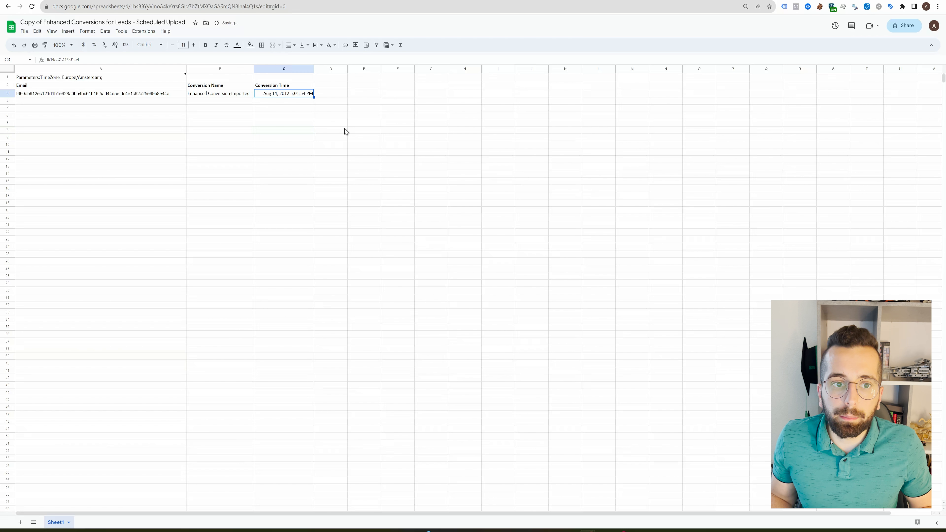
left_click(382, 168)
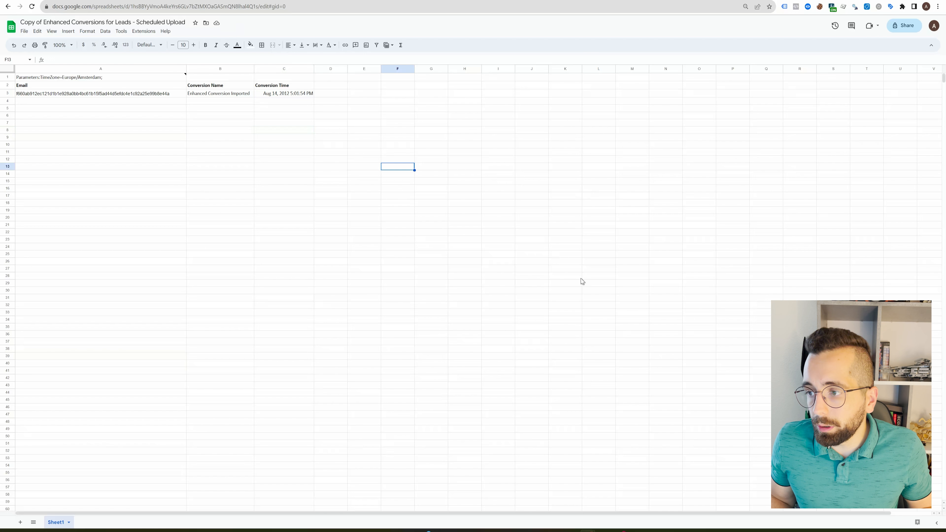
- Switch to Google Ads and start a new conversion upload with Google Sheets as the source
key("ctrl+Tab")
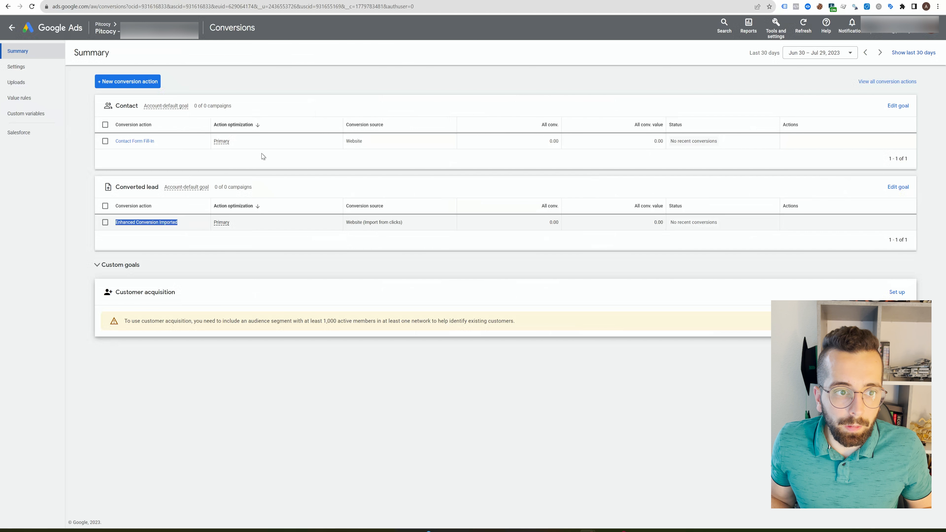
left_click(11, 88)
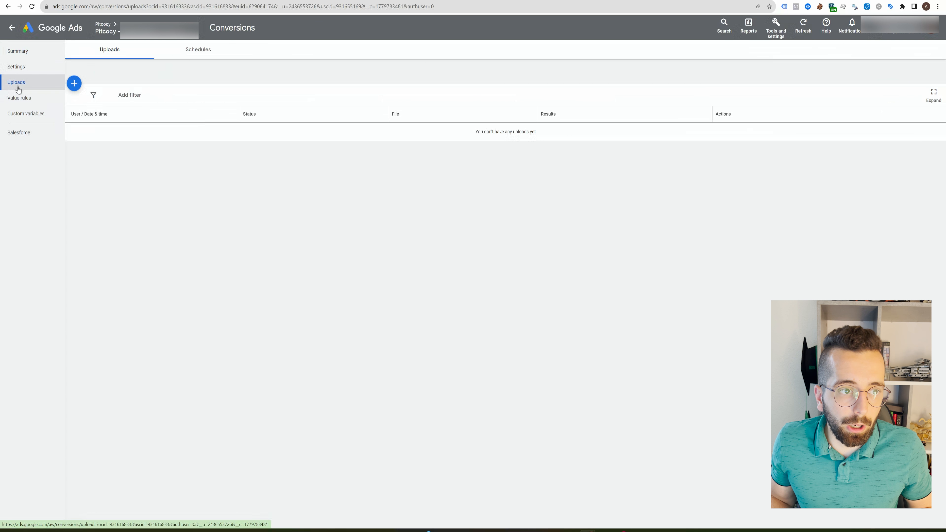
left_click(74, 88)
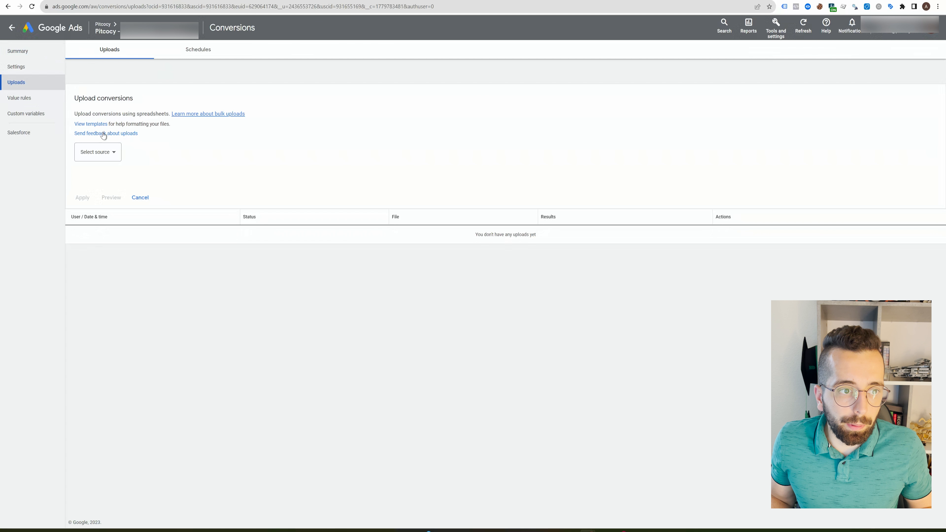
left_click(108, 150)
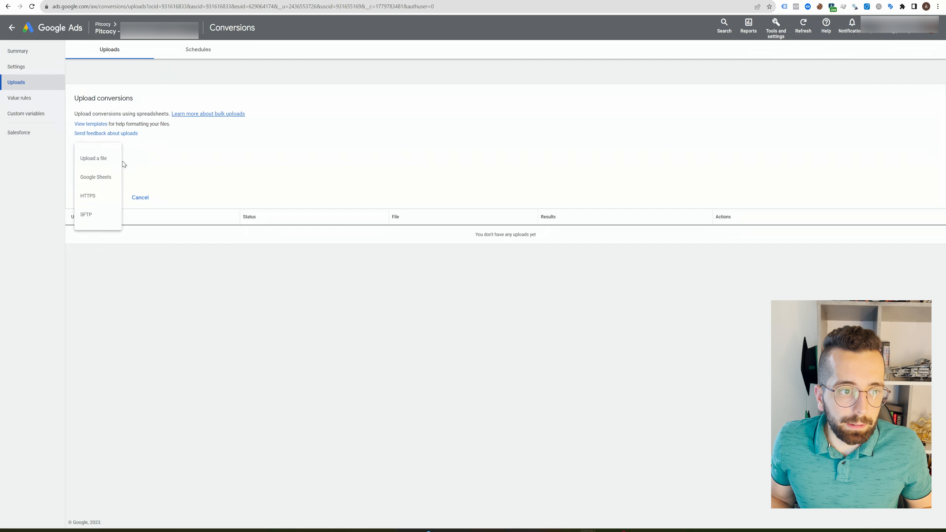
left_click(108, 181)
- Link the existing spreadsheet "Copy of Enhanced Conversions for Leads - Scheduled Upload" from My Drive to the conversion upload
left_click(197, 152)
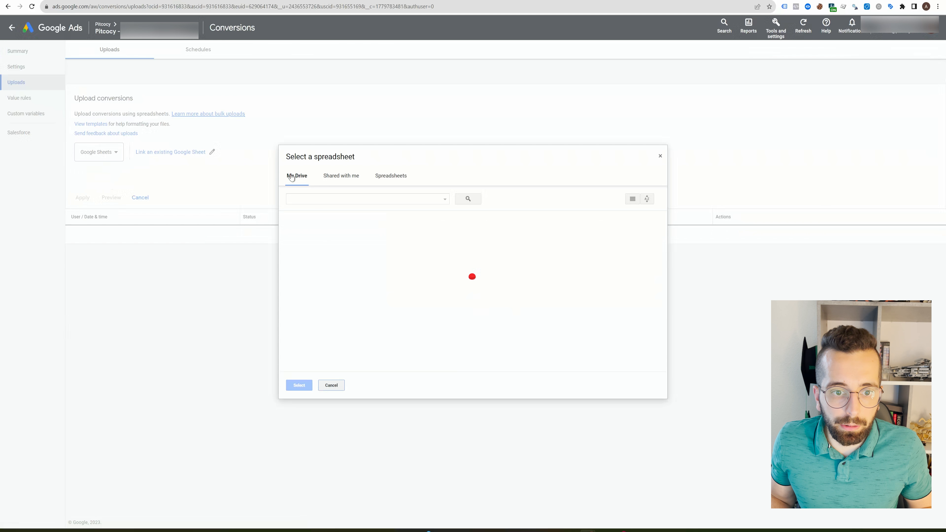
left_click(315, 254)
left_click(374, 278)
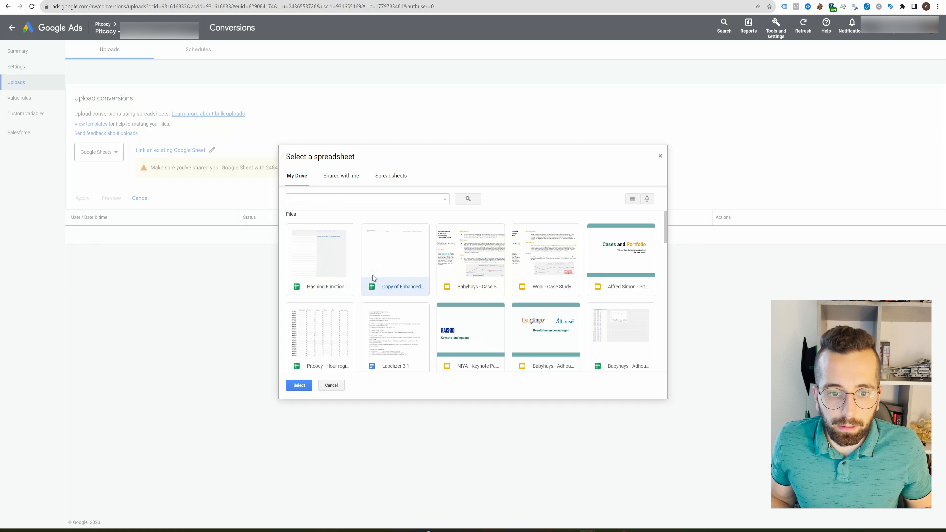
left_click(299, 385)
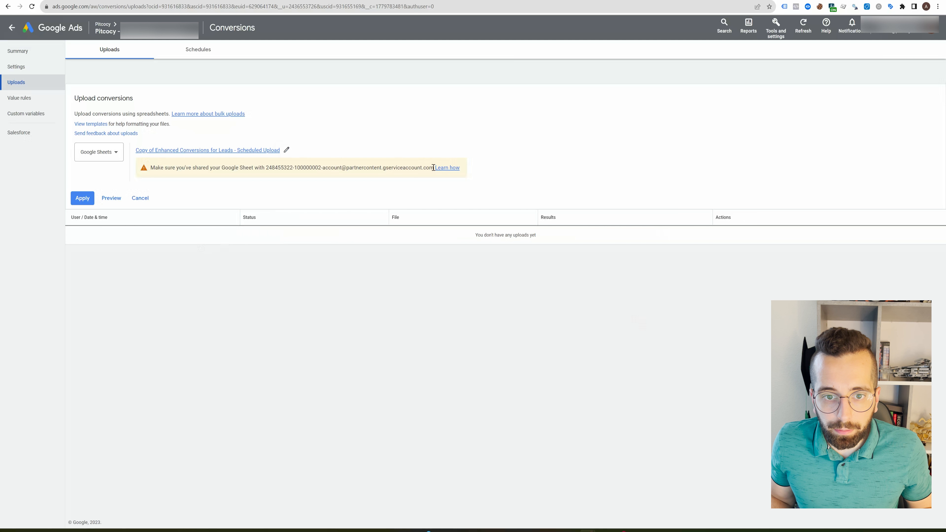
- Share the Google Sheets template with the service account email copied from the Google Ads upload notice, as Editor, and approve the external sharing
left_click_drag(433, 168, 267, 168)
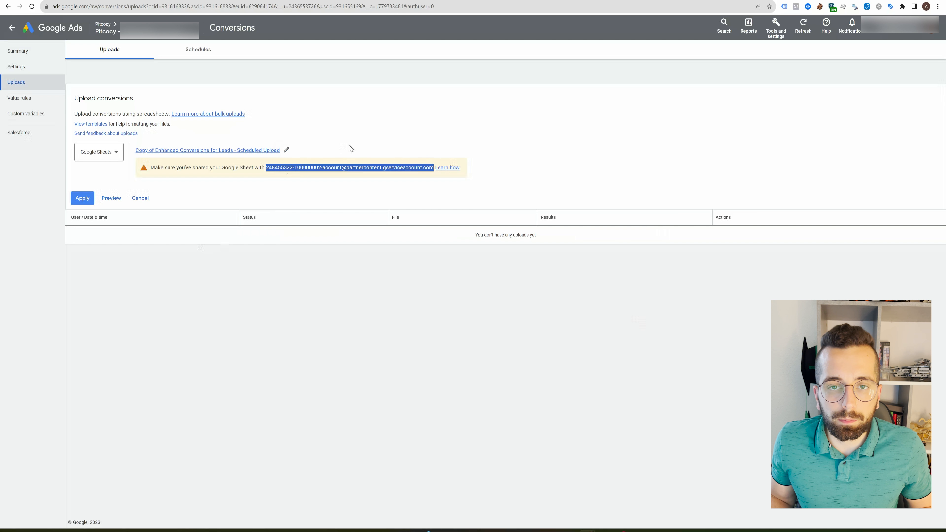
left_click(520, 1)
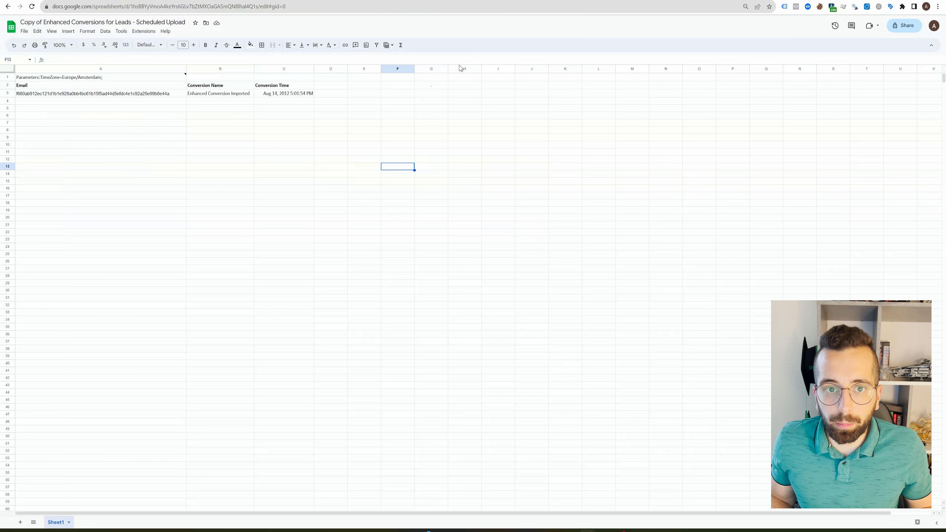
left_click(900, 26)
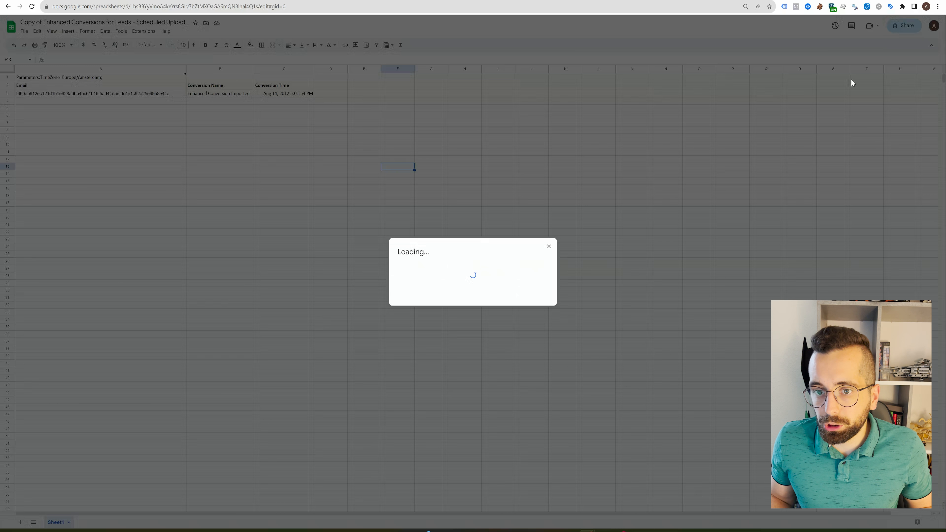
key("ctrl+v")
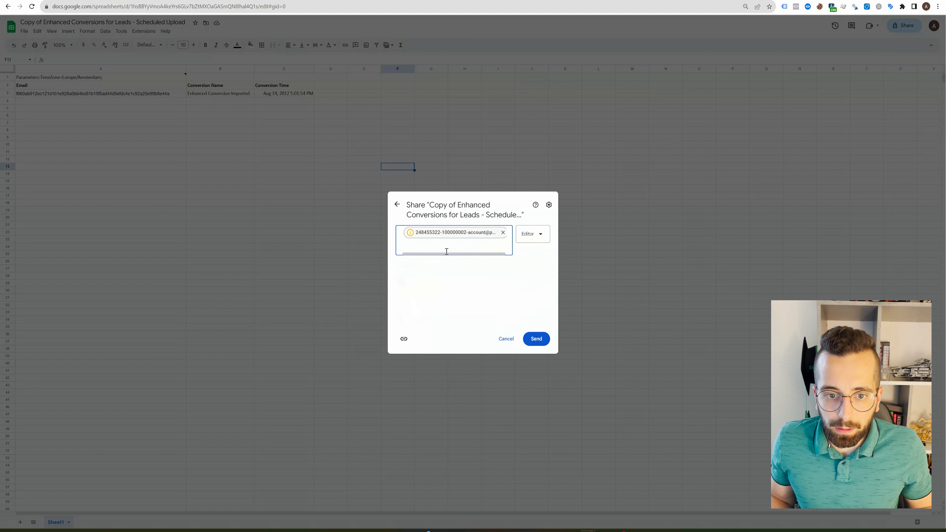
left_click(533, 342)
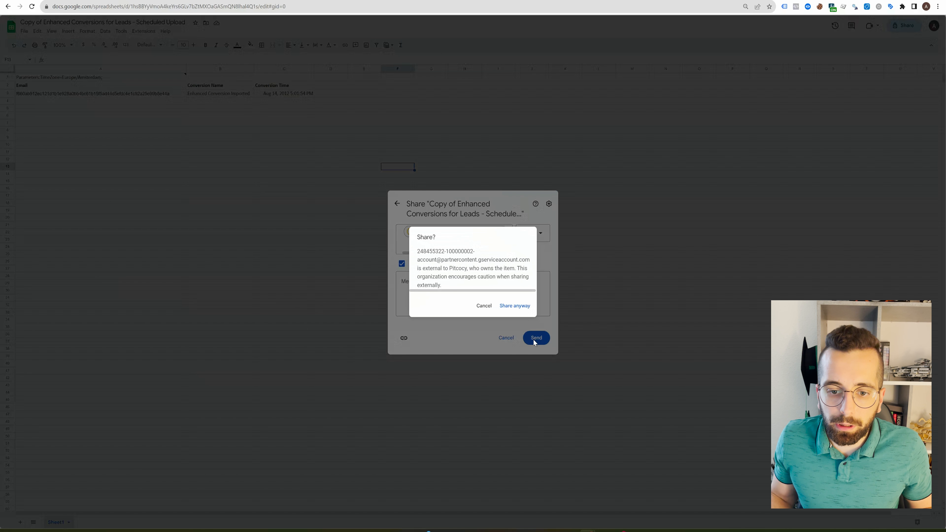
left_click(517, 306)
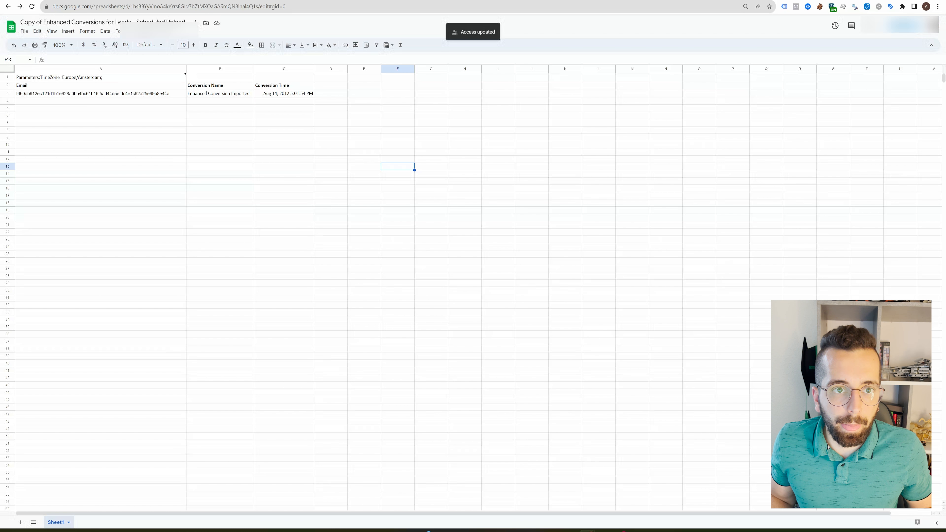
- Preview the linked sheet's upload in Google Ads, examine the row status and Successful result, and close the preview without applying
key("ctrl+shift+Tab")
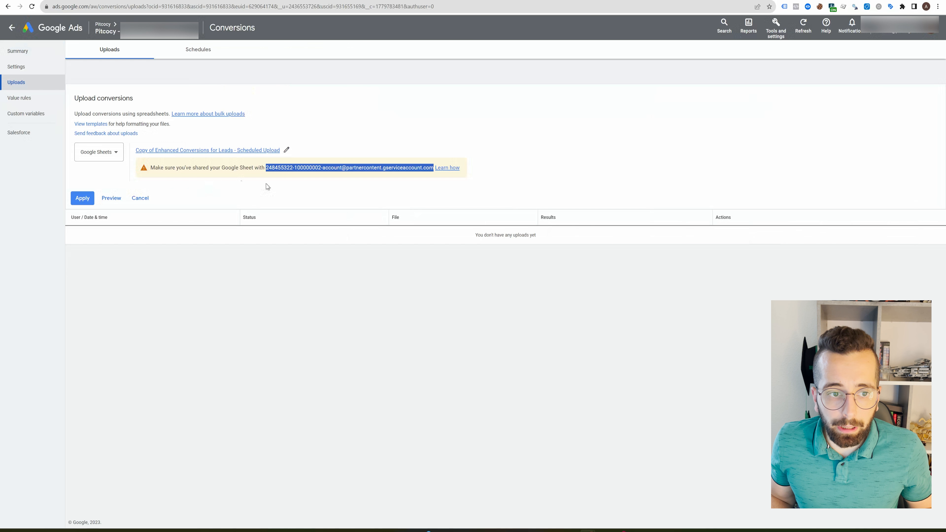
left_click(110, 200)
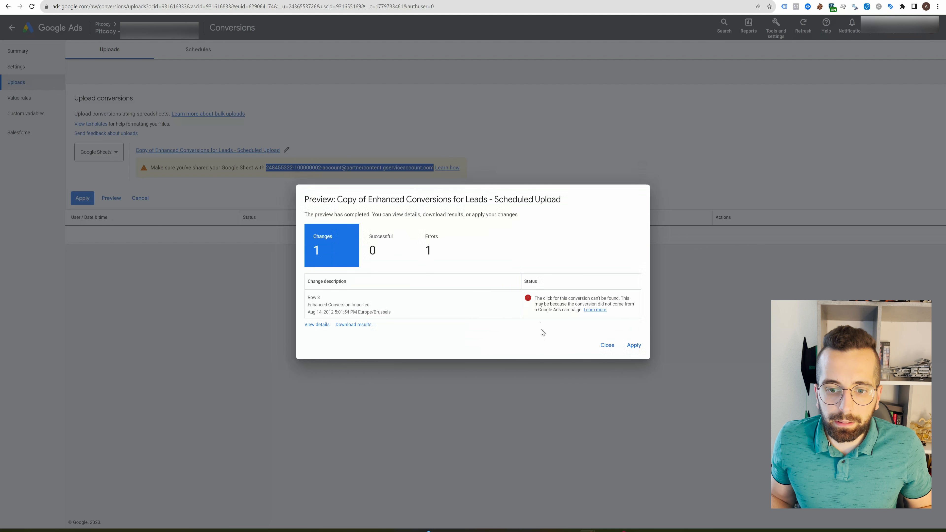
left_click_drag(533, 298, 582, 319)
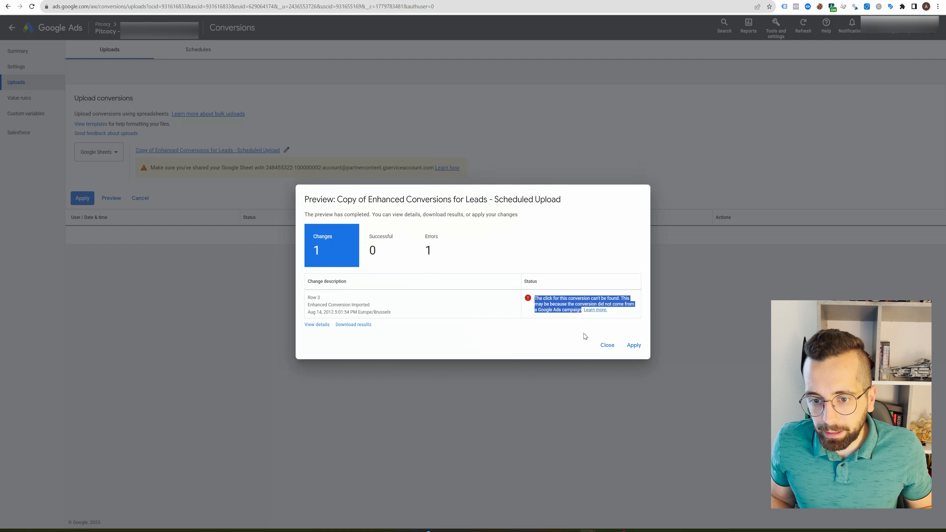
left_click(580, 330)
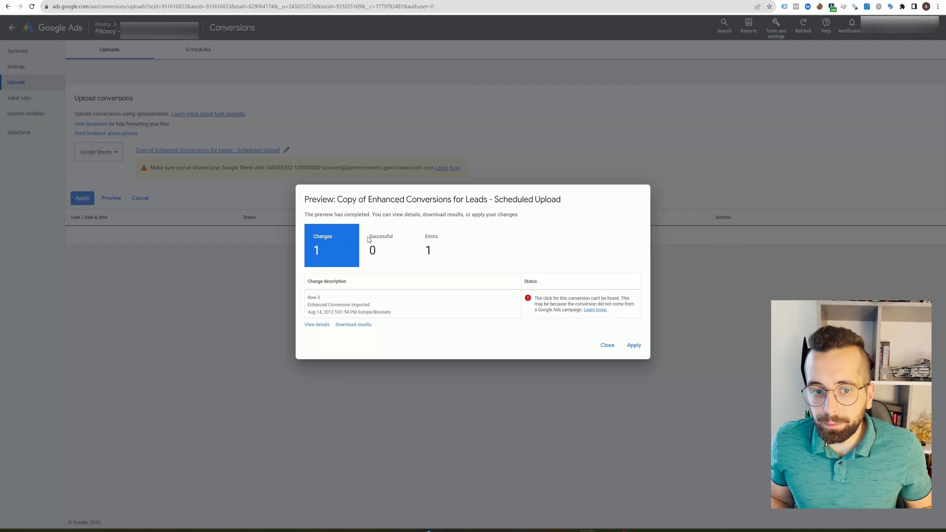
left_click_drag(369, 240, 392, 236)
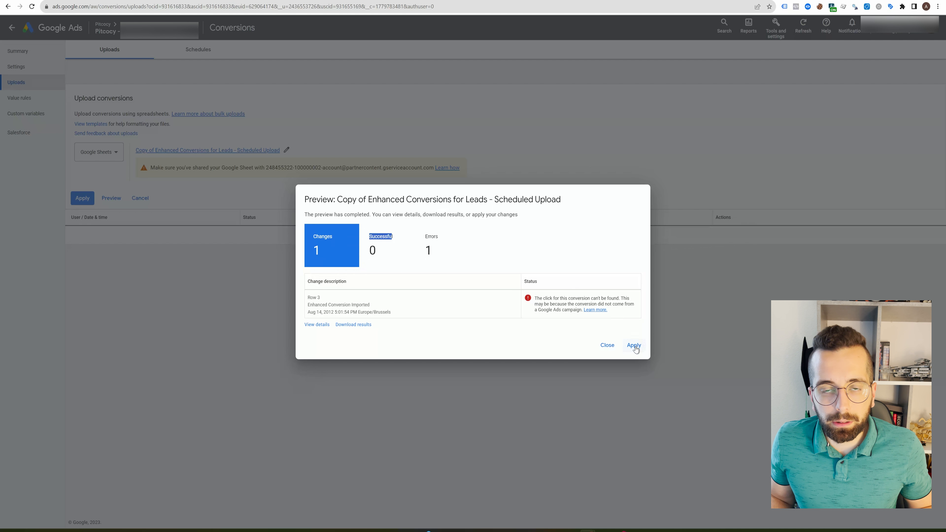
left_click(606, 349)
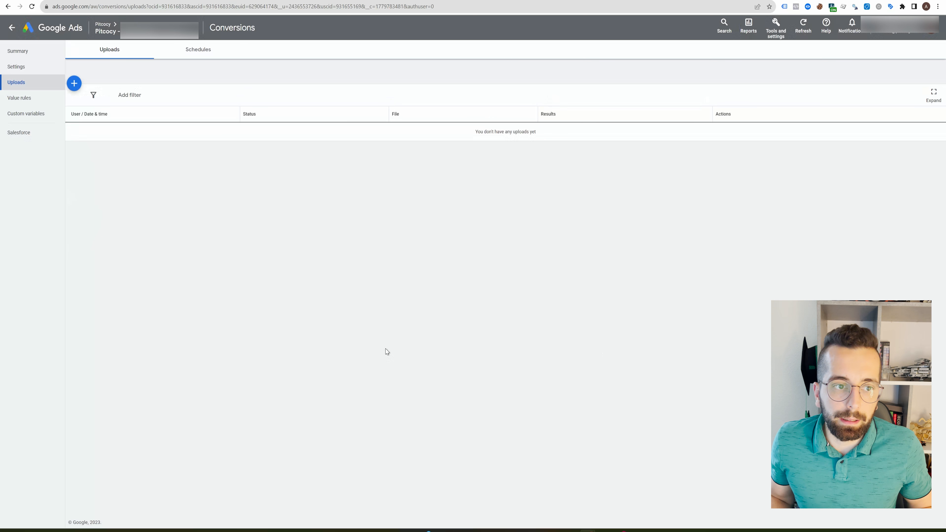